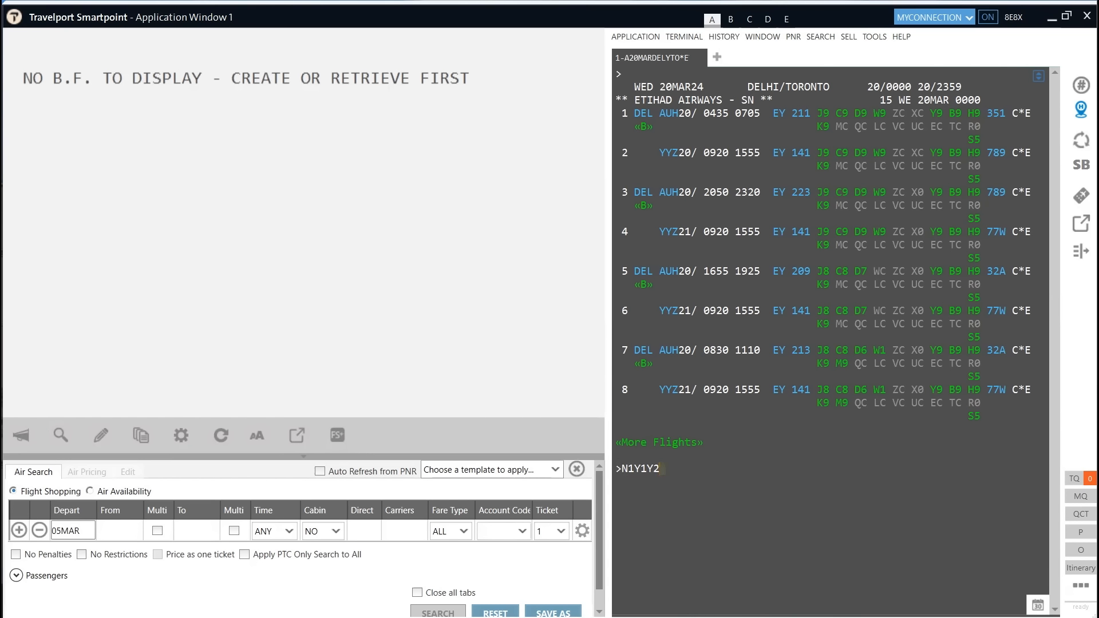
Sell one Y-class seat on lines 1 and 2 with N1Y1Y2 and quote the lowest available fare with FQBB
key("Return")
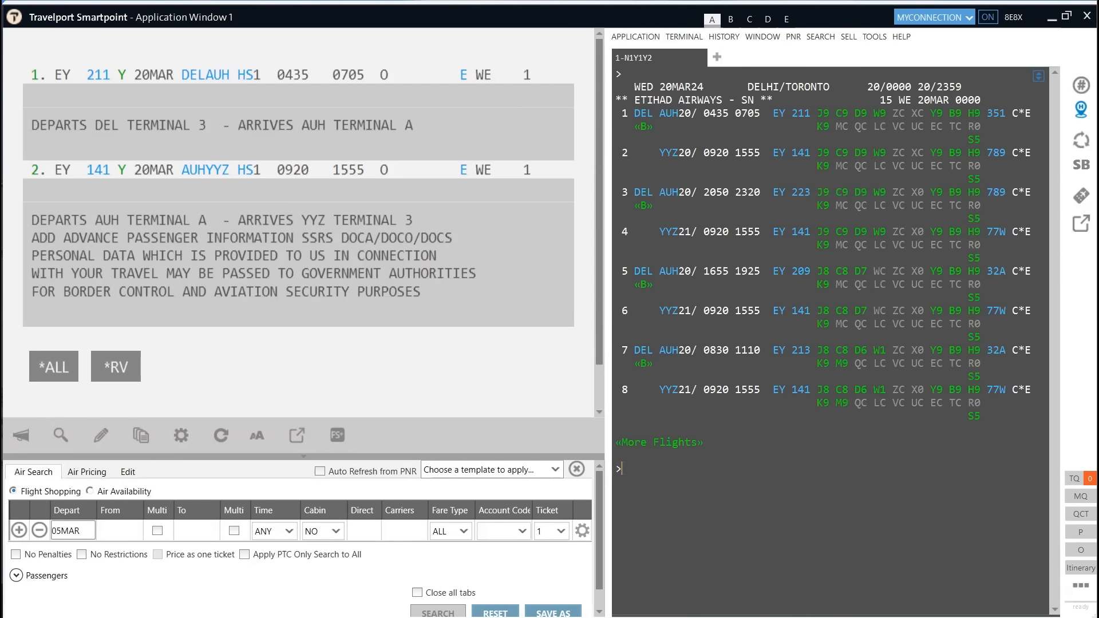
type("FQBB")
key("Return")
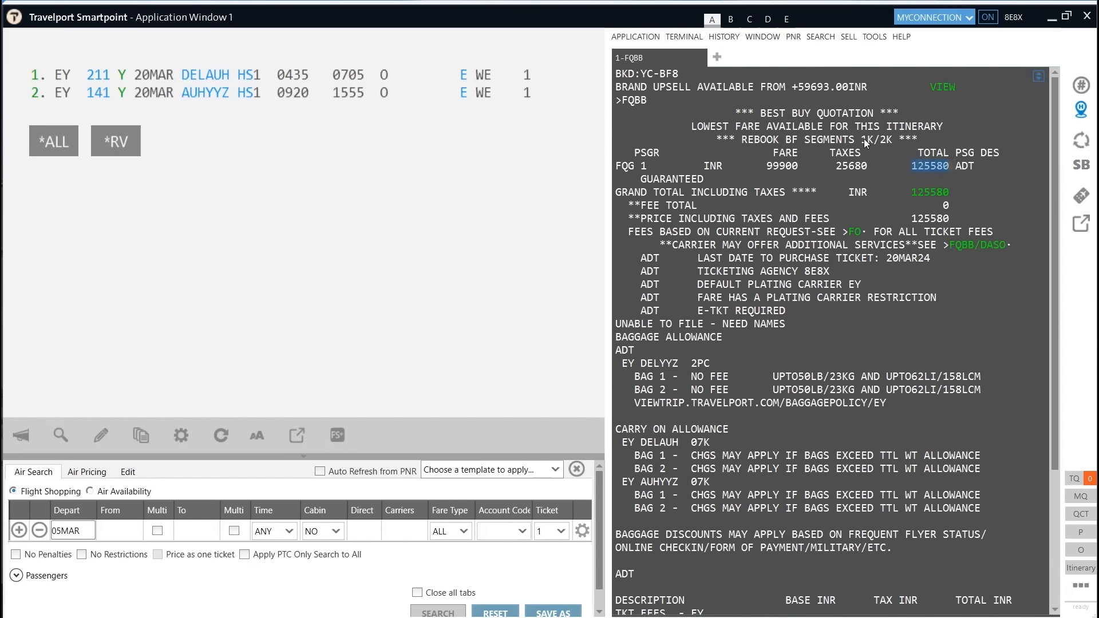
left_click_drag(861, 137, 877, 137)
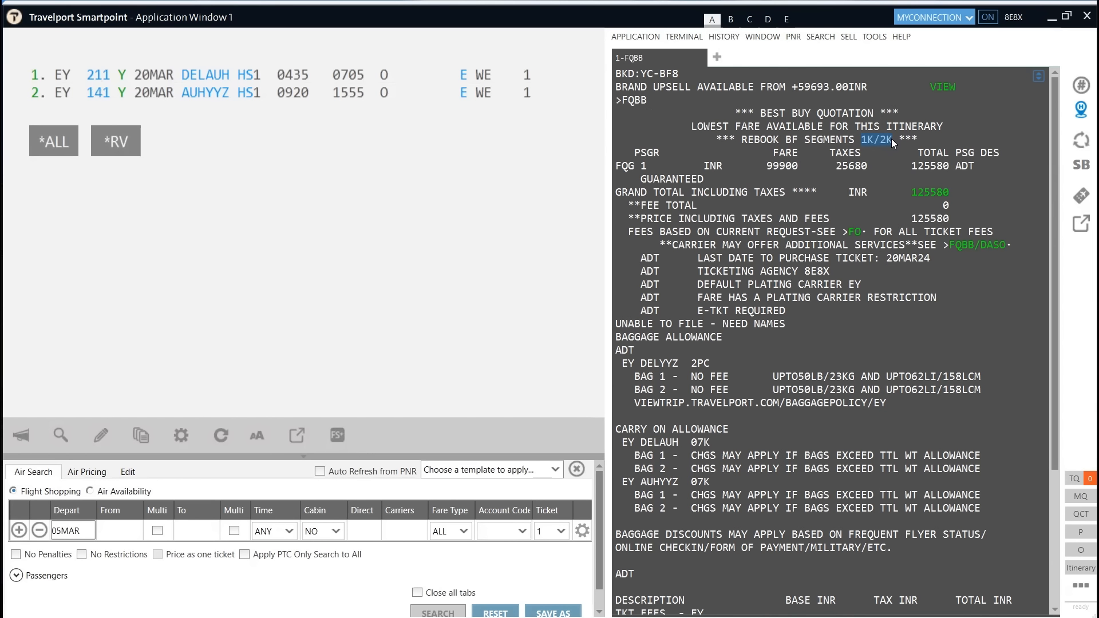
left_click_drag(769, 127, 826, 131)
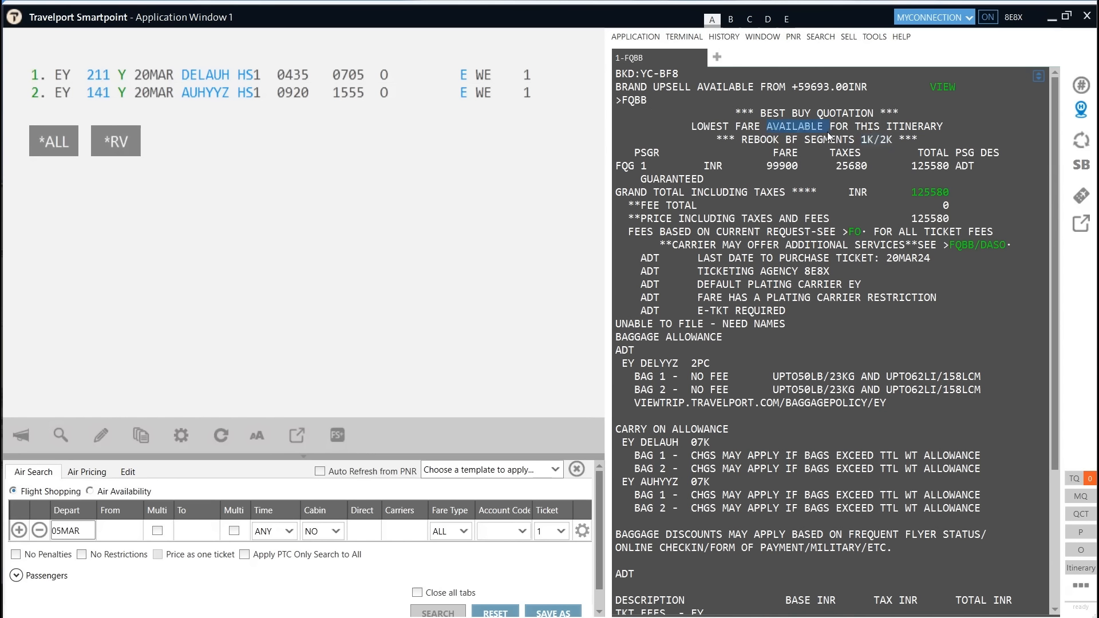
Quote the lowest fare regardless of seat availability with FQBA and highlight its booking classes and total fare
type("FQQB")
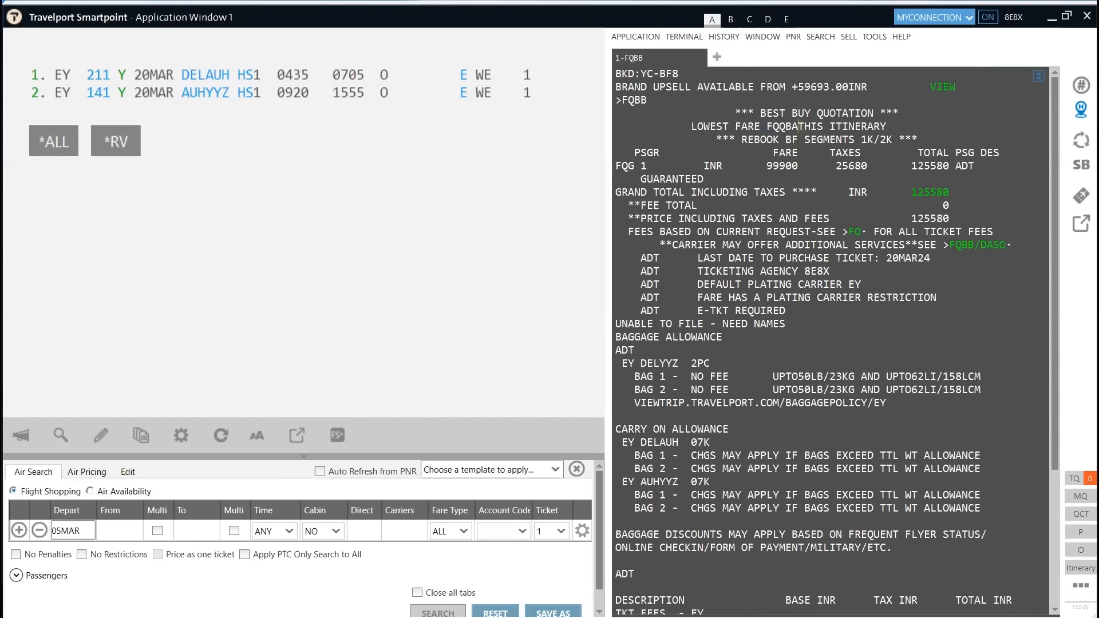
scroll(1057, 454, "down", 1)
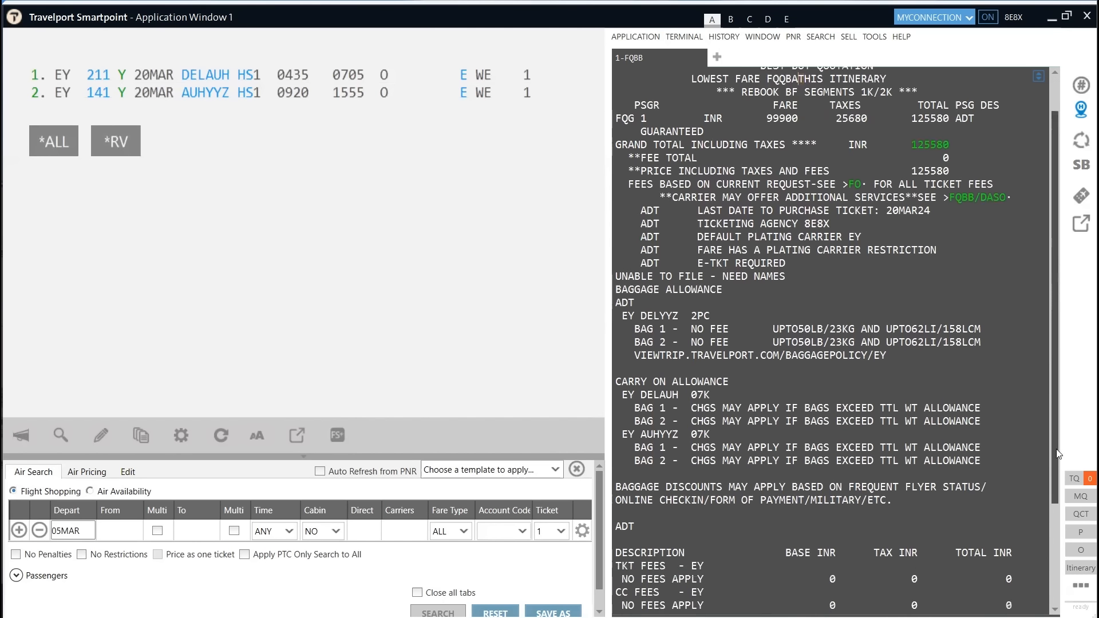
scroll(1059, 454, "down", 3)
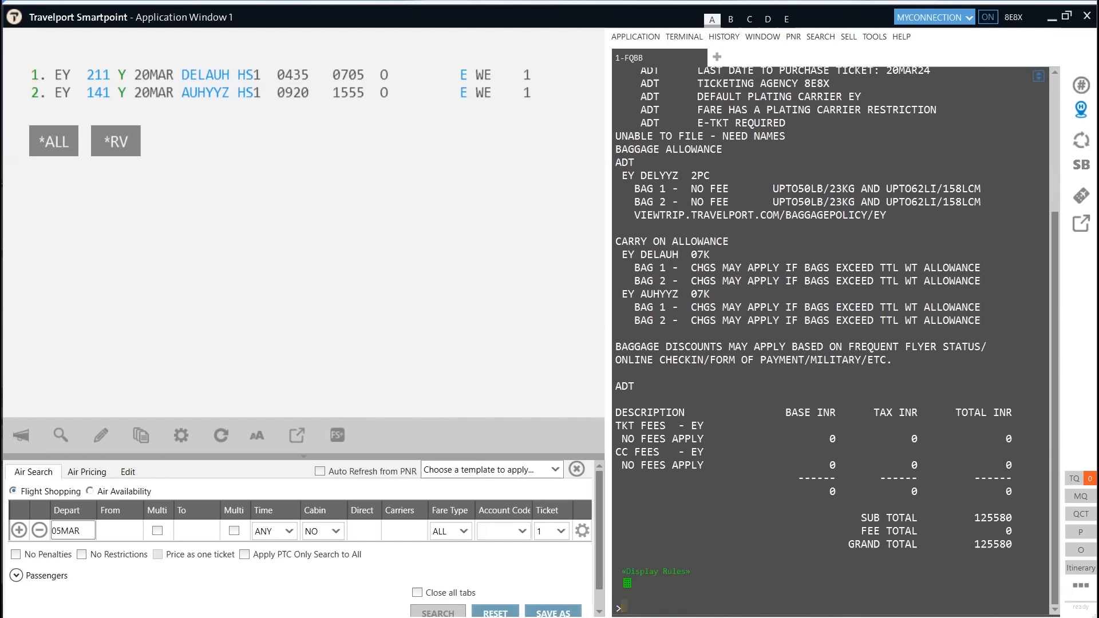
type("FQBA")
key("Return")
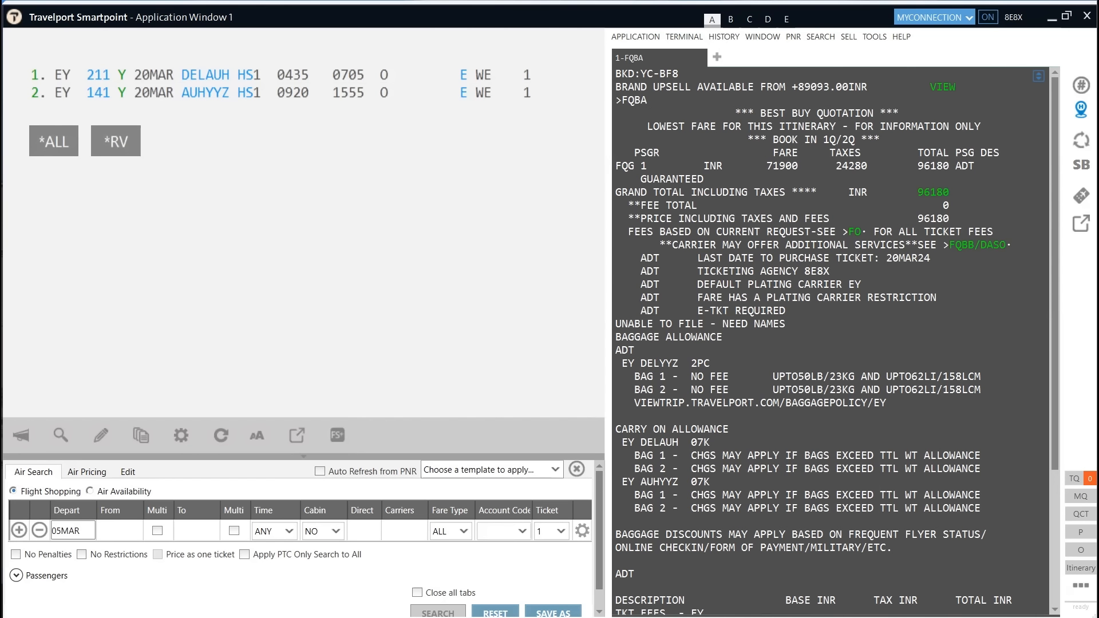
left_click_drag(628, 600, 882, 347)
left_click(897, 161)
left_click(820, 141)
left_click(857, 139)
left_click_drag(918, 166, 932, 166)
left_click_drag(820, 141, 857, 143)
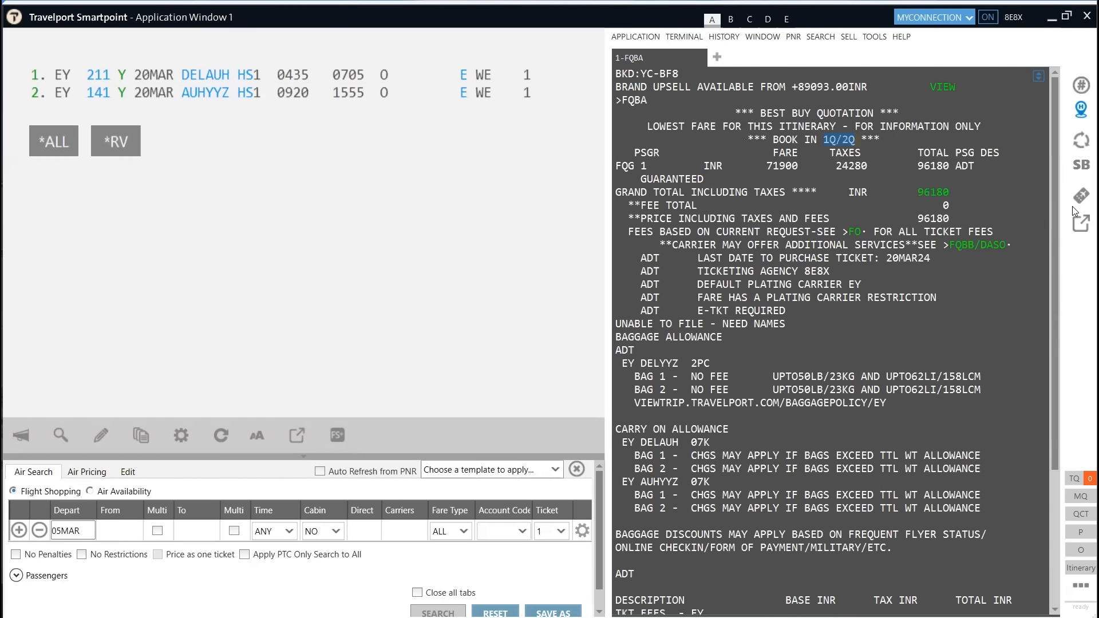
Ignore the current booking and sell a Q-class seat on EY 213 from the 20 March Delhi to Abu Dhabi Etihad availability
left_click_drag(1057, 193, 1055, 449)
key("Return")
type("I")
key("Return")
type("A20MARDELAUH*EY")
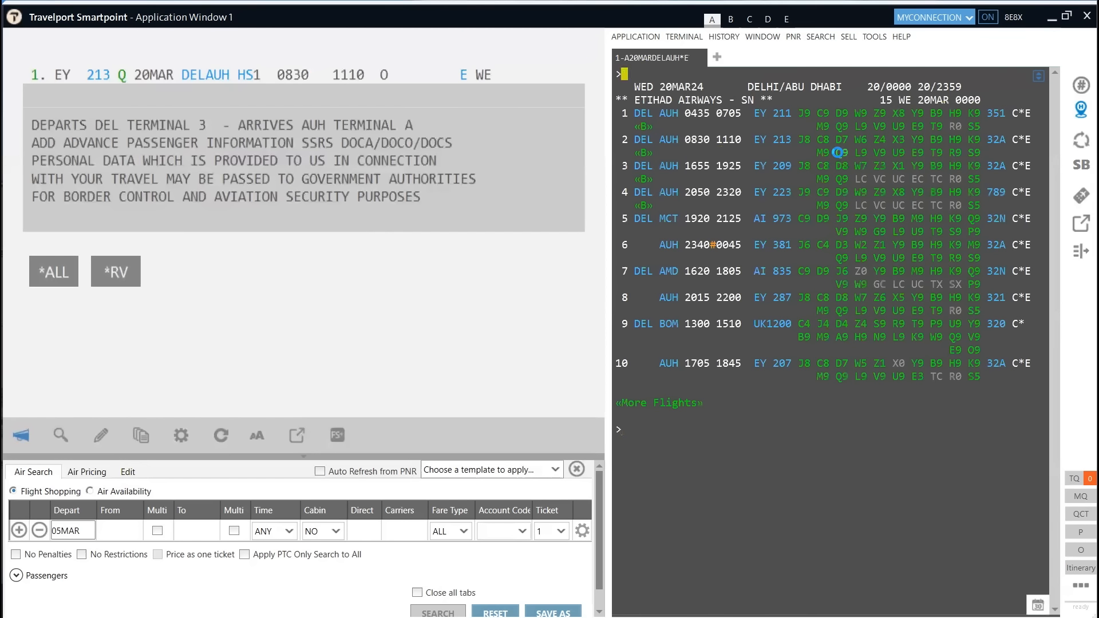
Display Etihad availability from Abu Dhabi to Toronto for 20 March with A20MARAUHYTO*EY
left_click(693, 453)
type("A20MARAUH")
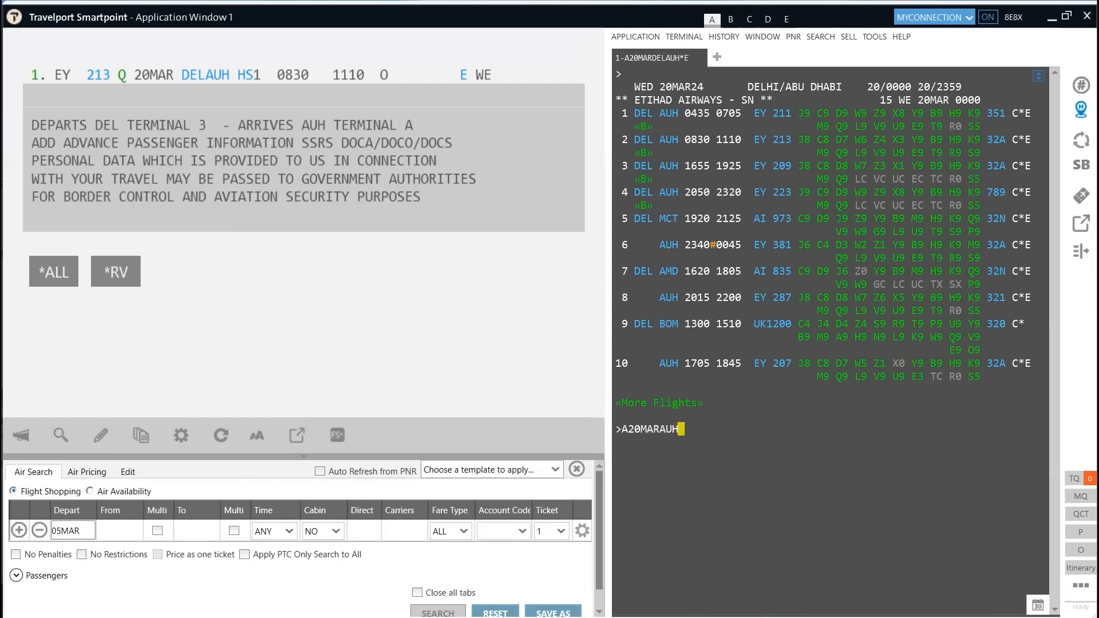
type("YTO*EY")
key("Return")
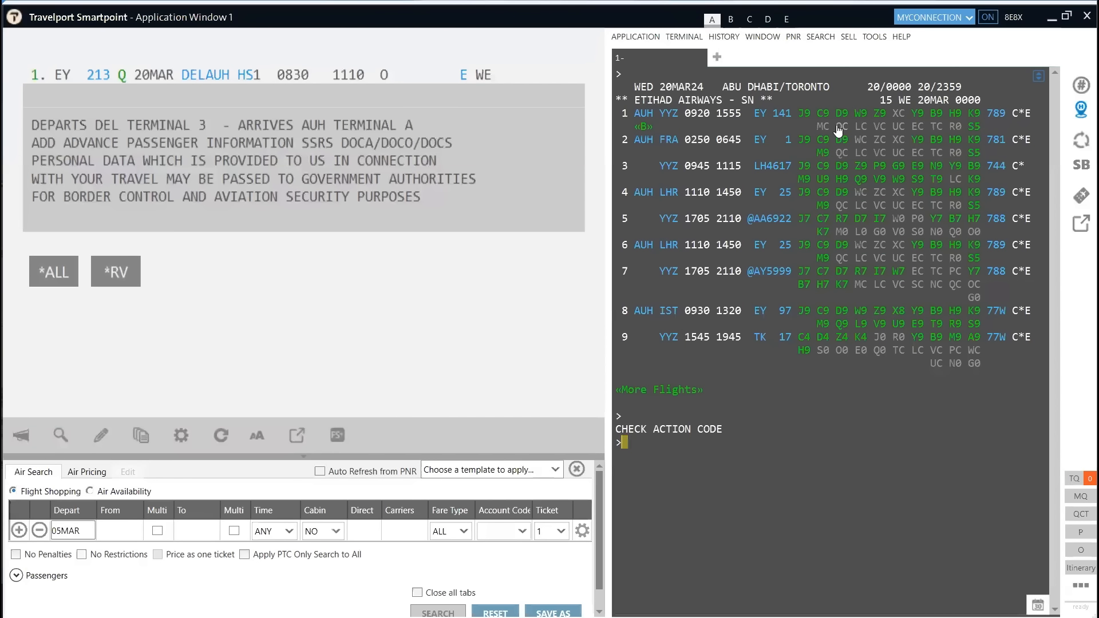
Display Singapore to Toronto availability for 20 March, first via AUH and again limited to Etihad with A20MARSINYTO*EY
type("A20MARSINYTO.AUH")
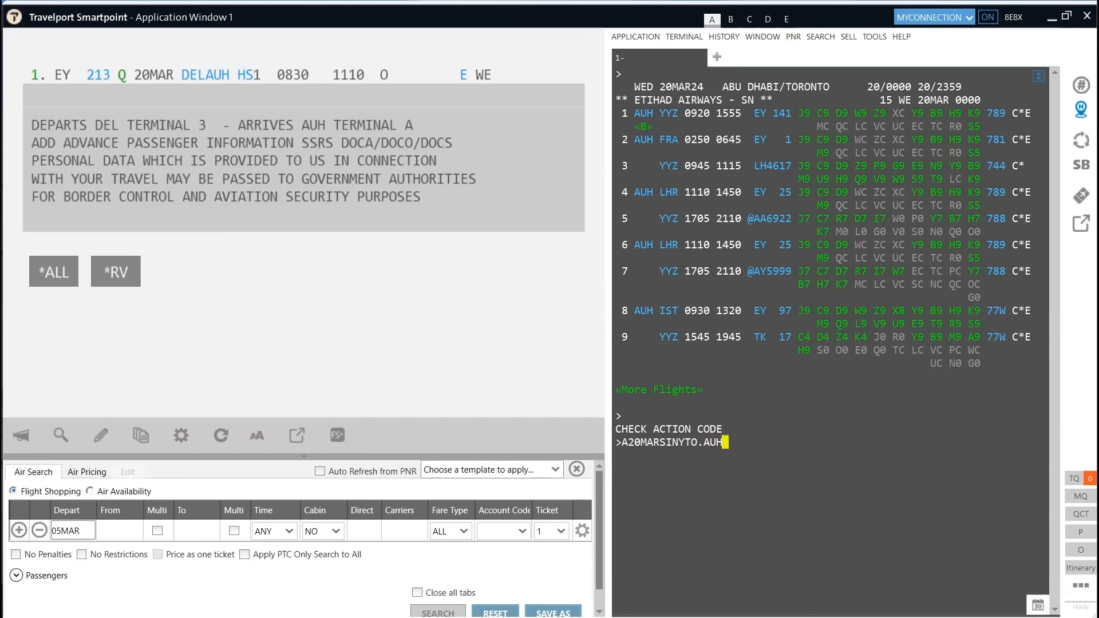
key("Return")
type("A20")
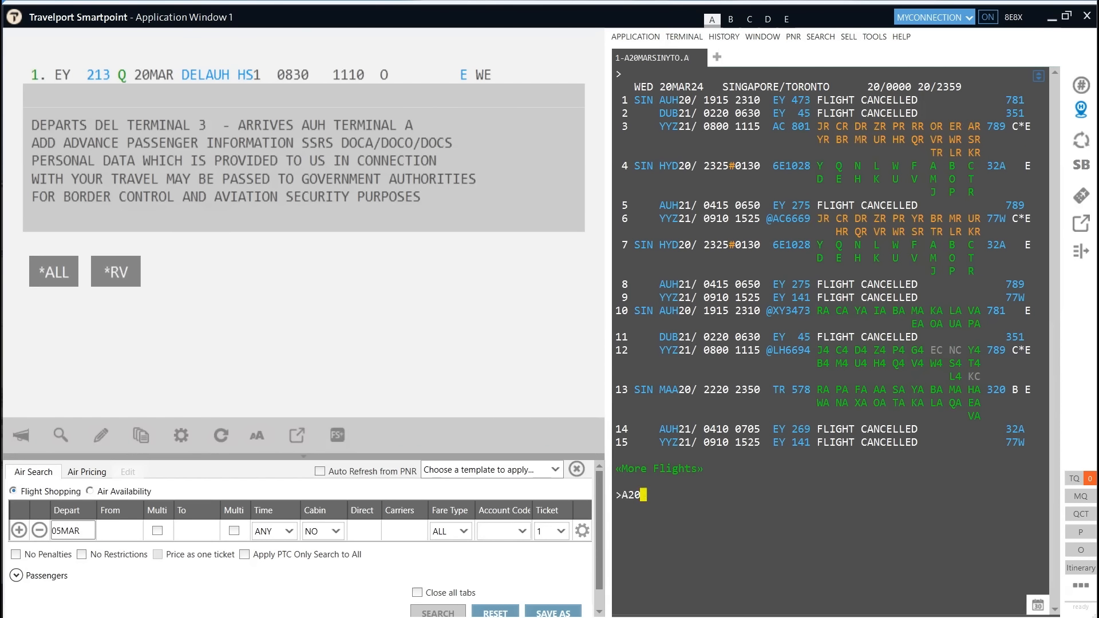
type("MARSINYTO*EY")
key("Return")
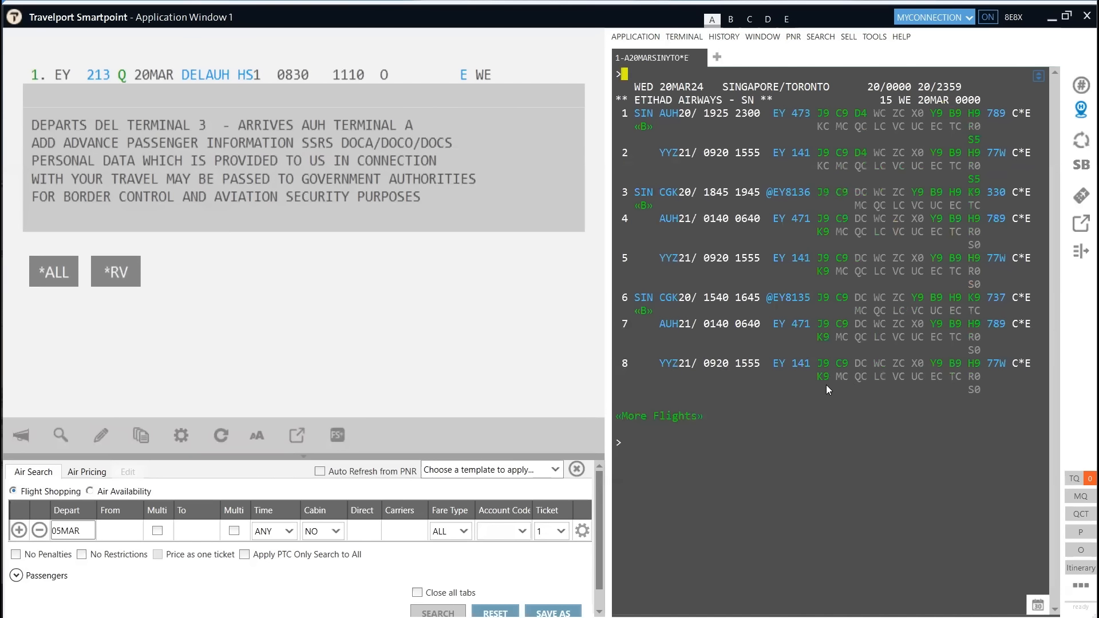
left_click(814, 376)
Display Etihad availability from Bangkok to Toronto for 20 March with A20MARBKKYTO*EY
left_click(665, 447)
type("A20MARBKKYTO*EY")
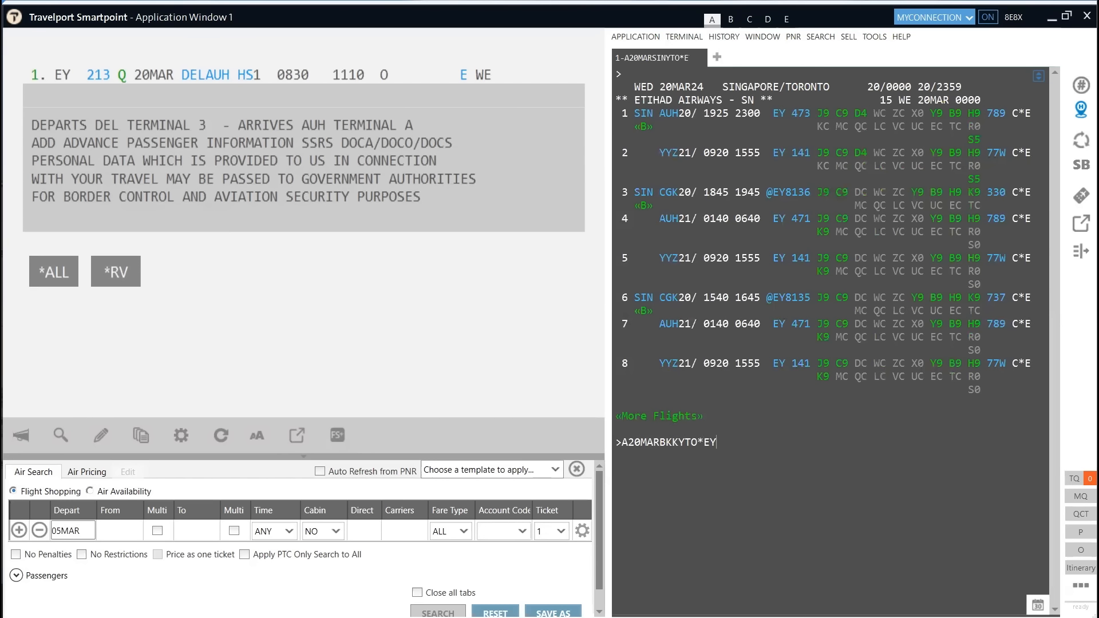
key("Return")
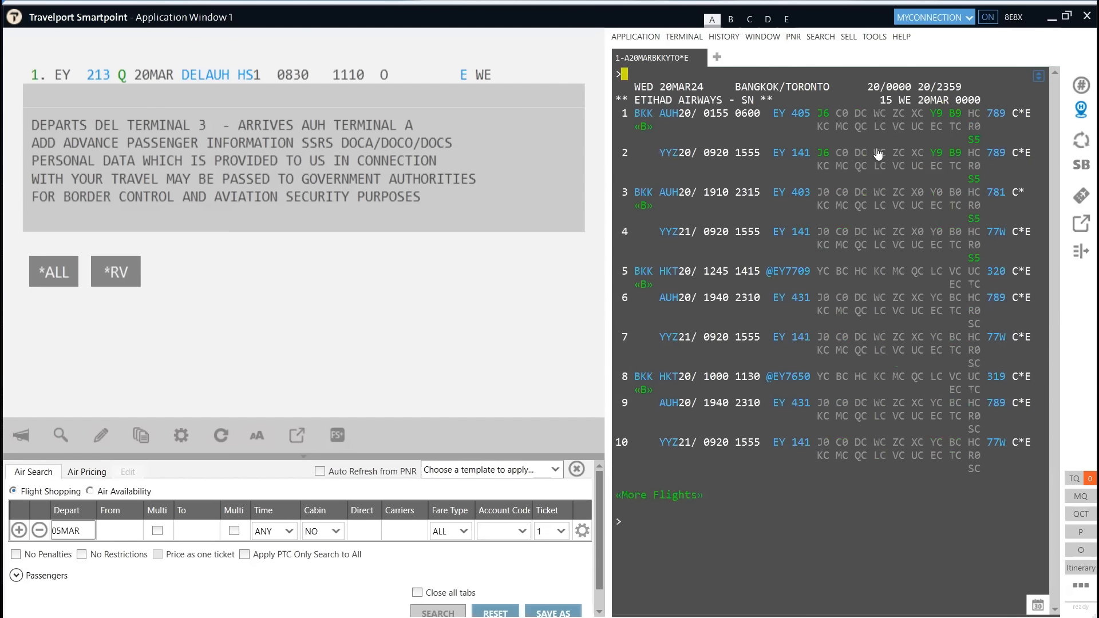
Display further Etihad availability from Hanoi to Toronto for 20 March and sell the Q-class connection starting with OZ 730 on line 28
type("A20MARHANYTO*EY")
key("Return")
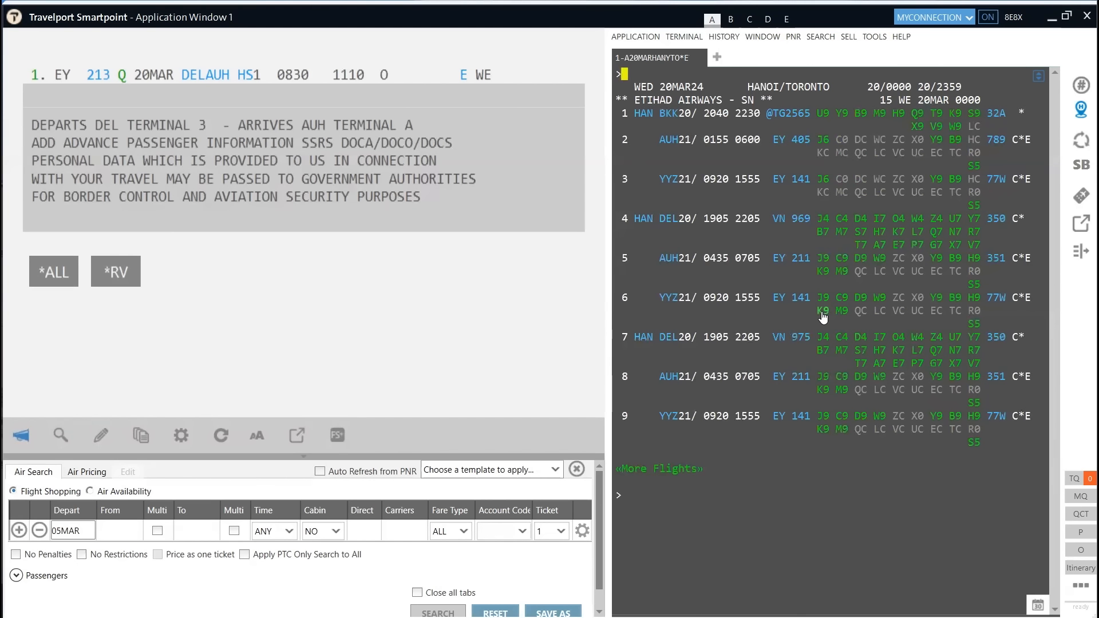
left_click(664, 469)
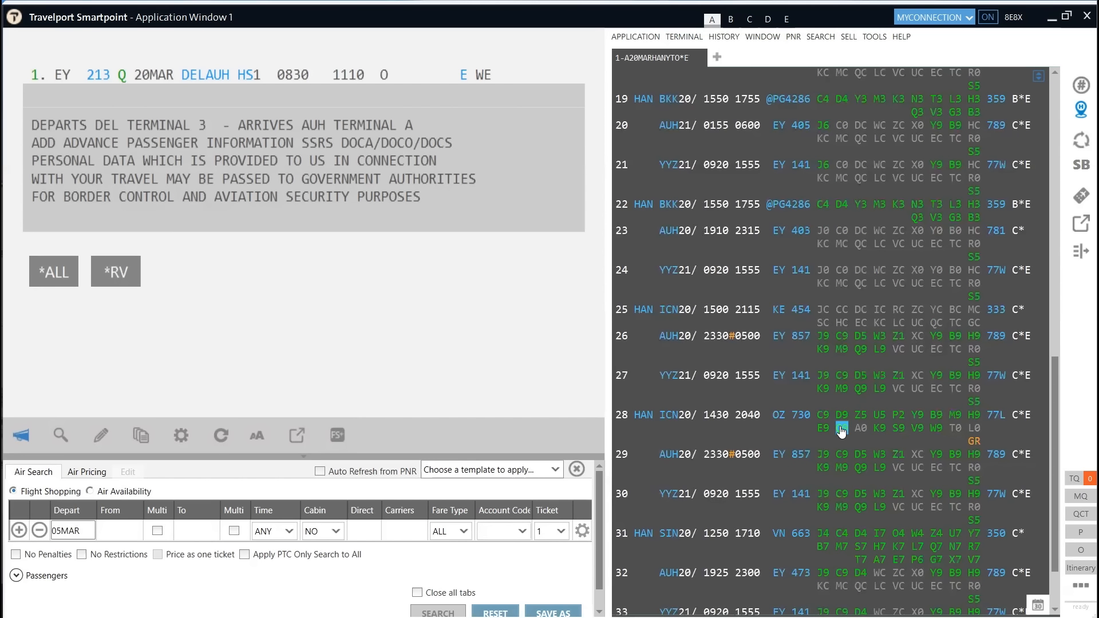
left_click(841, 429)
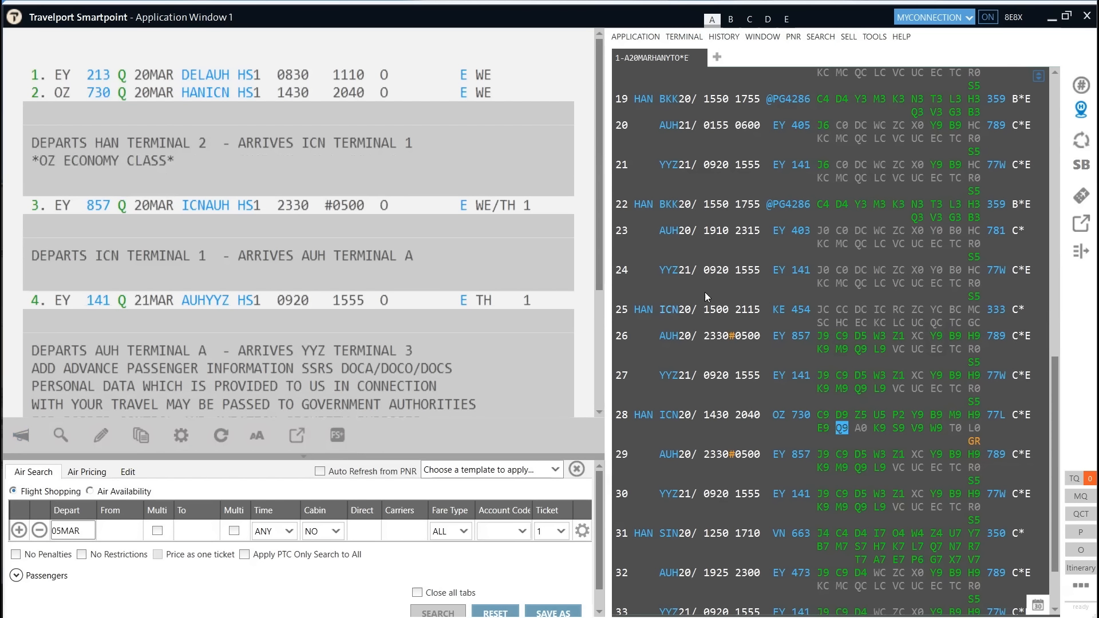
Redisplay the booking file with *R and quote the lowest fare for segments 1 and 4 with FQBBS1.4
left_click_drag(1052, 378, 1056, 534)
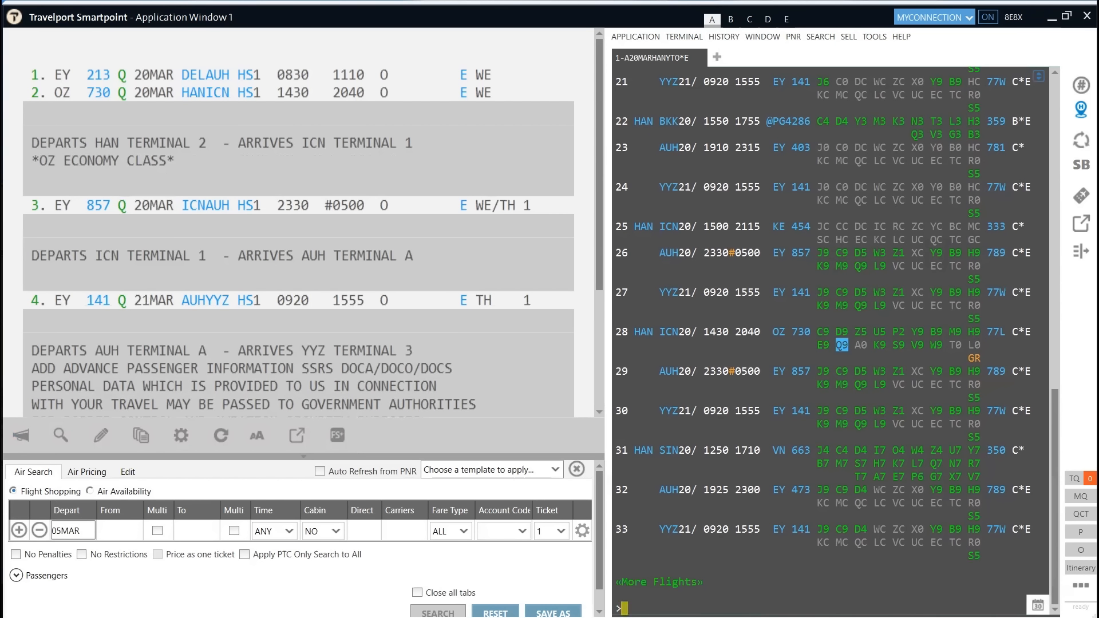
type("*R")
key("Return")
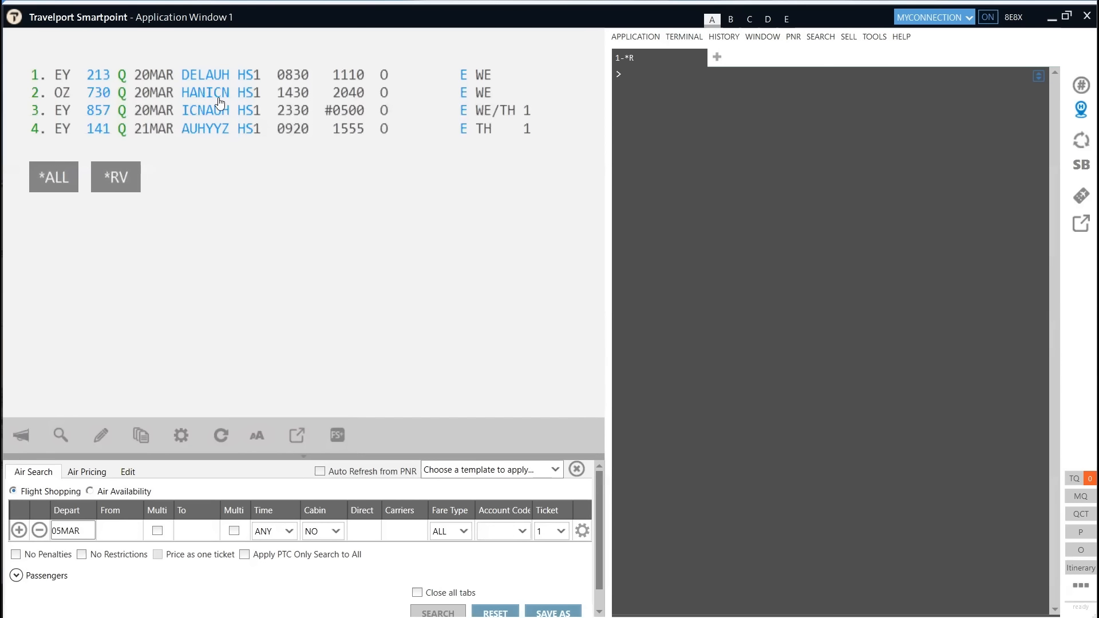
type("FQBBS1.4")
key("Return")
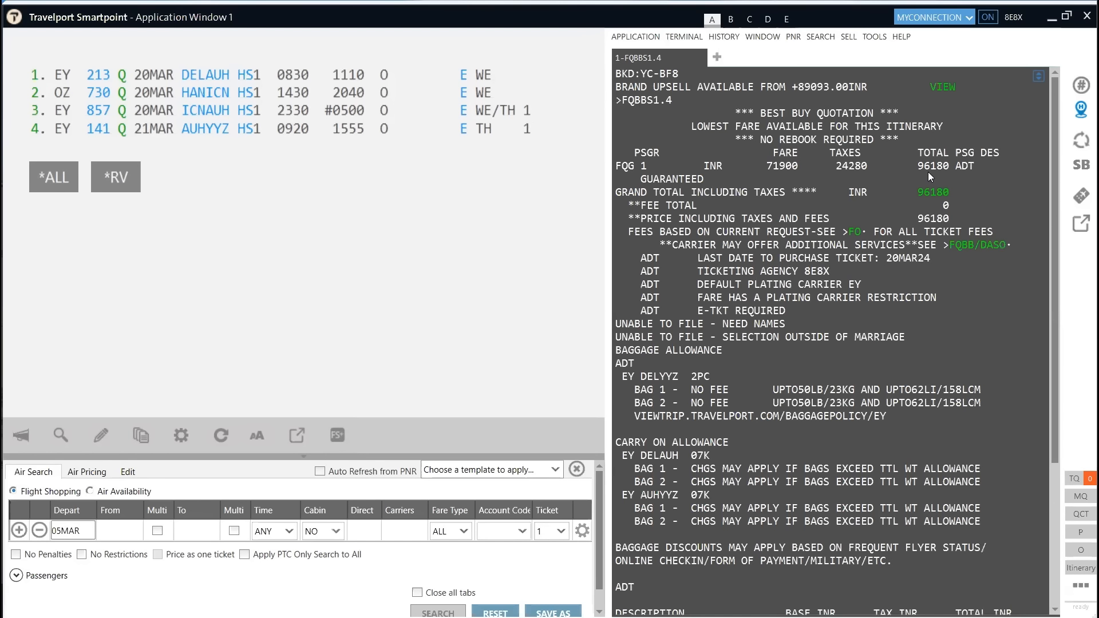
Cancel the OZ 730 Hanoi to Seoul segment with X2 and try to cancel the EY 857 segment the same way
left_click_drag(1055, 217, 1072, 422)
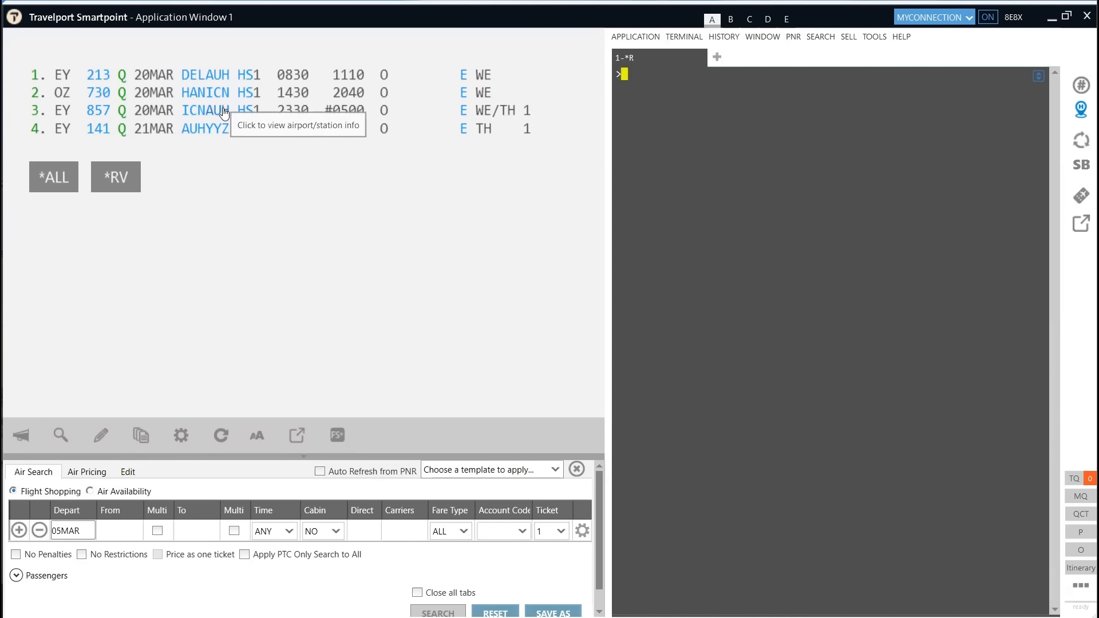
type("X2")
key("Return")
type("X2")
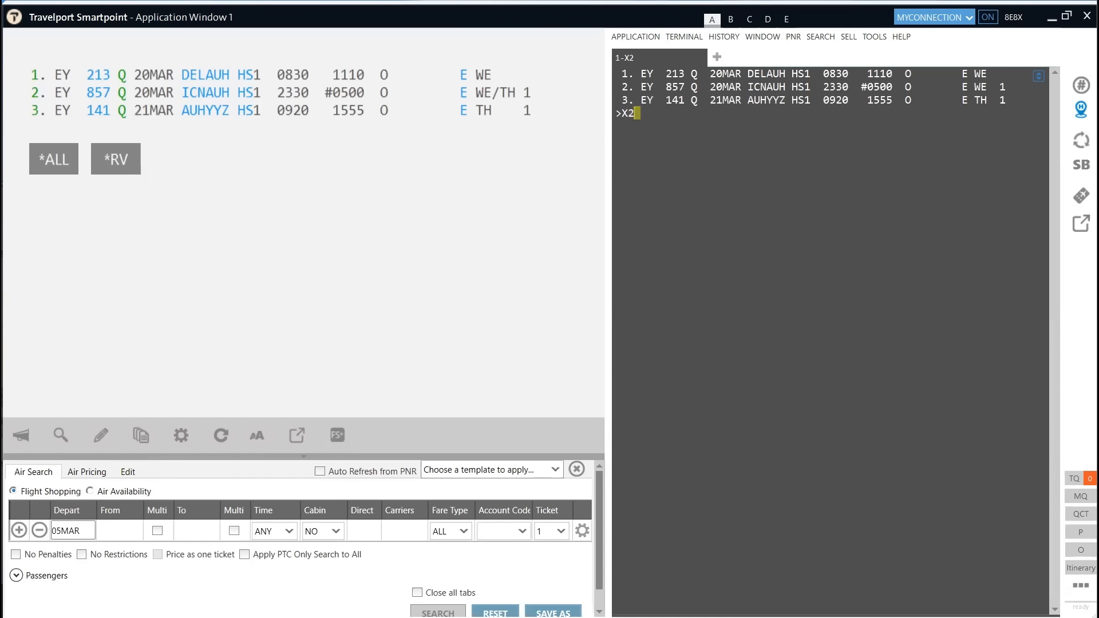
key("Return")
type("FQ")
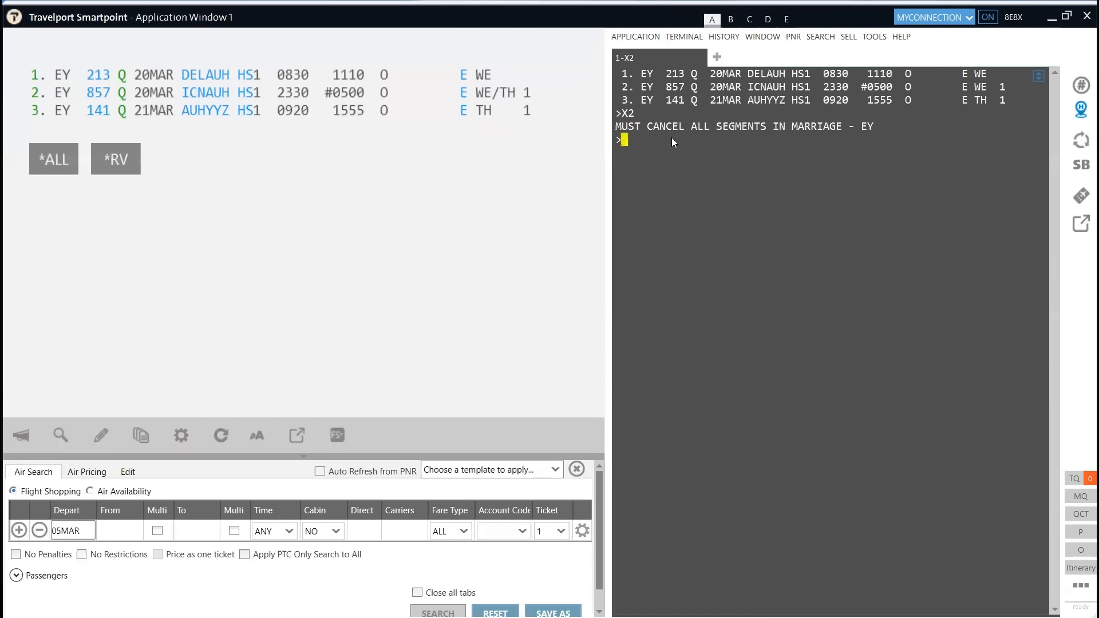
type("BBS1.3")
key("BackSpace")
key("BackSpace")
key("BackSpace")
key("BackSpace")
key("BackSpace")
key("BackSpace")
key("BackSpace")
key("BackSpace")
Try to move segment 2 to 22 March, 25 March and 19 March, and also to 19 March in Y class
type("@2/22MAR")
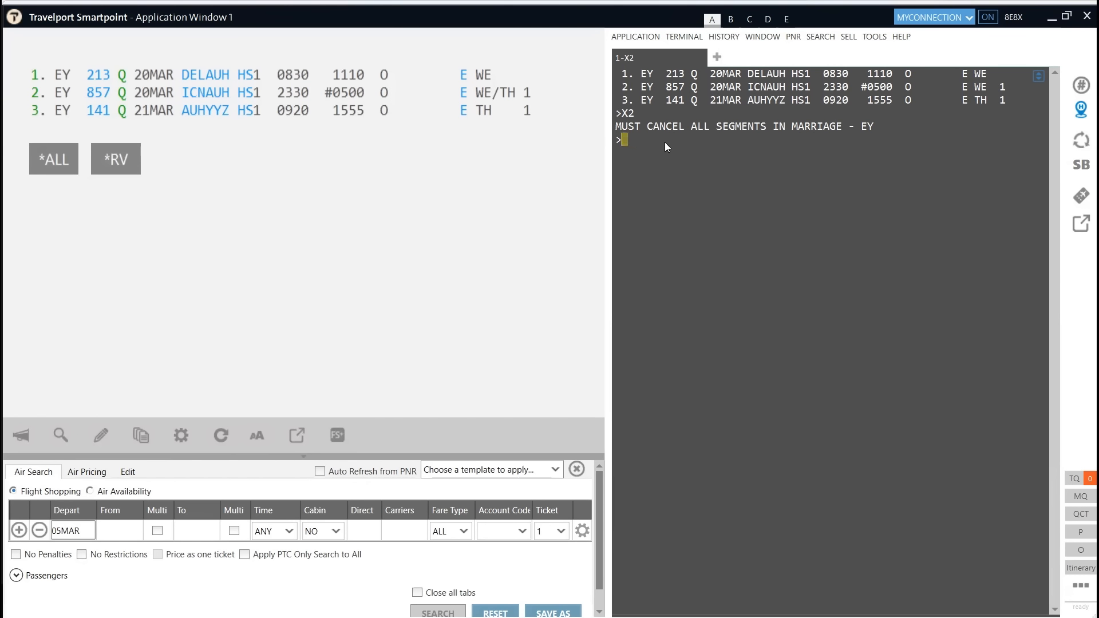
key("Return")
type("@2/25MAR")
key("Return")
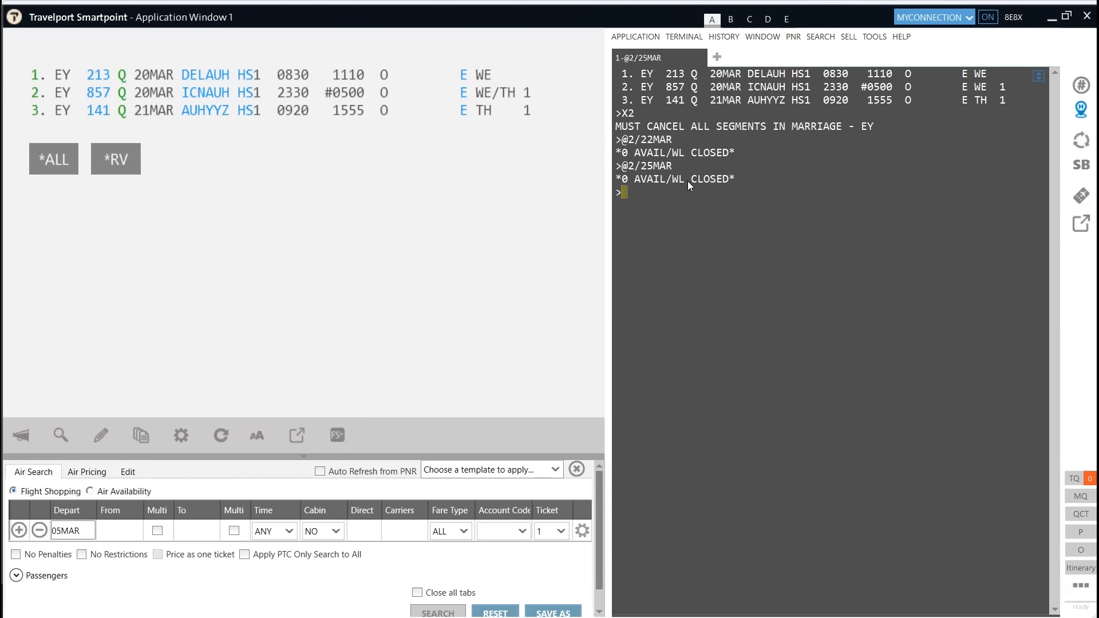
type("@2/19MAR")
key("Return")
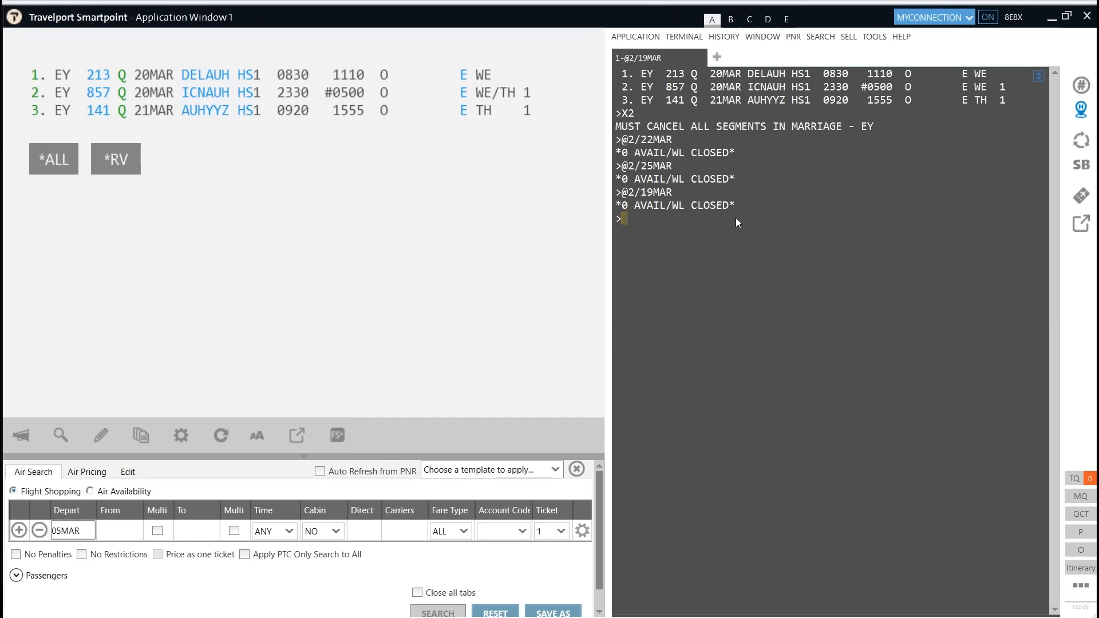
type("@2/19MAR/Y")
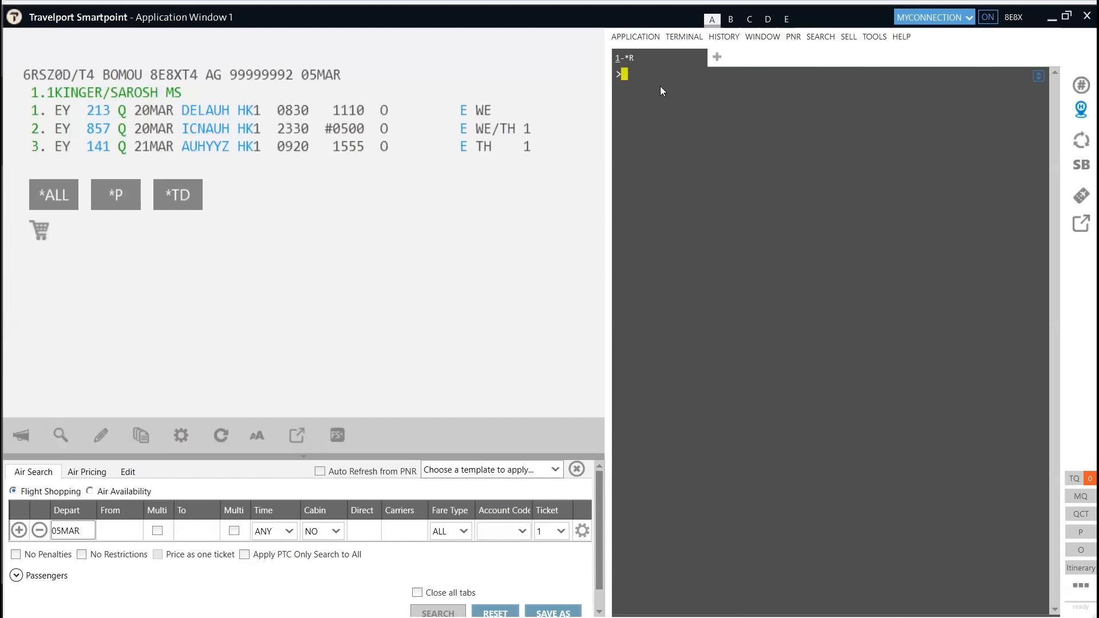
Rebook the EY 857 Seoul to Abu Dhabi segment in Y class with @2/Y and cancel it with X2
type("@2/Y")
key("Return")
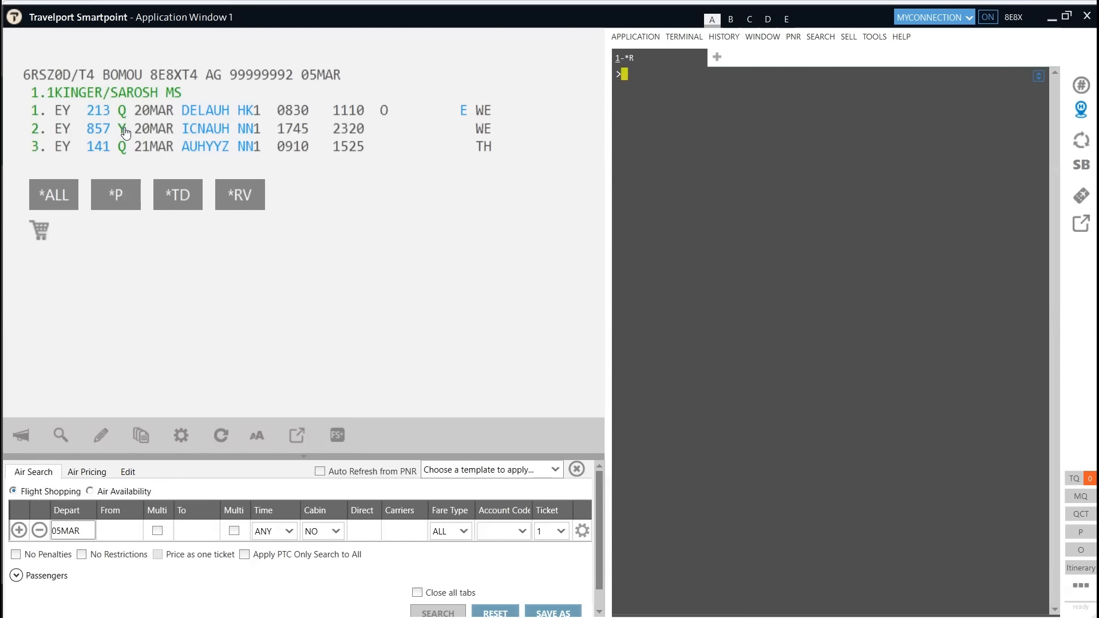
type("X2")
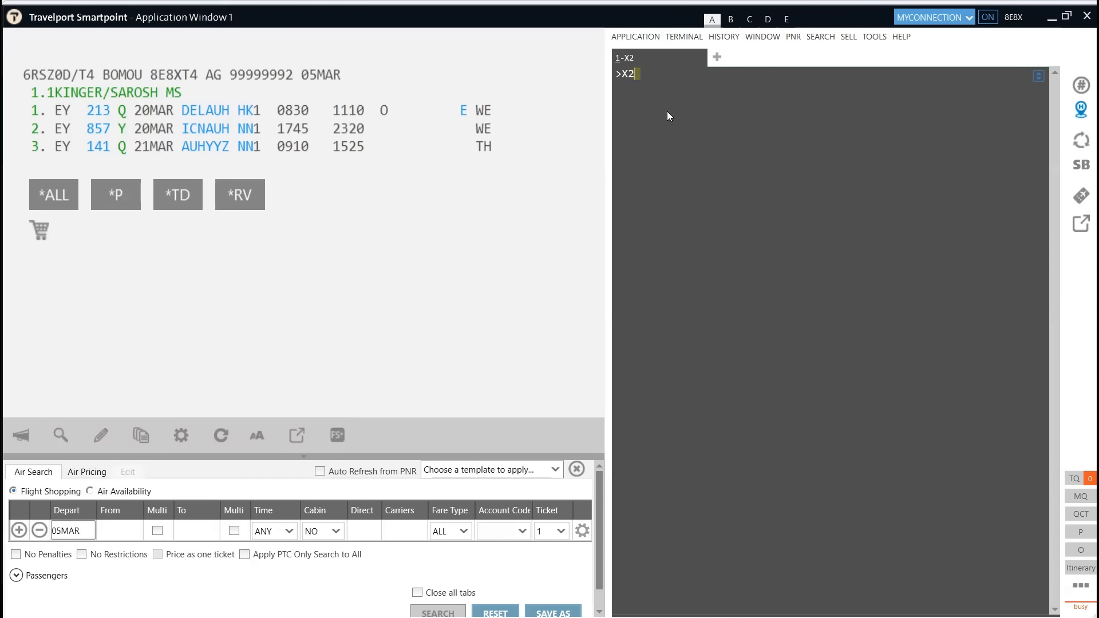
key("Return")
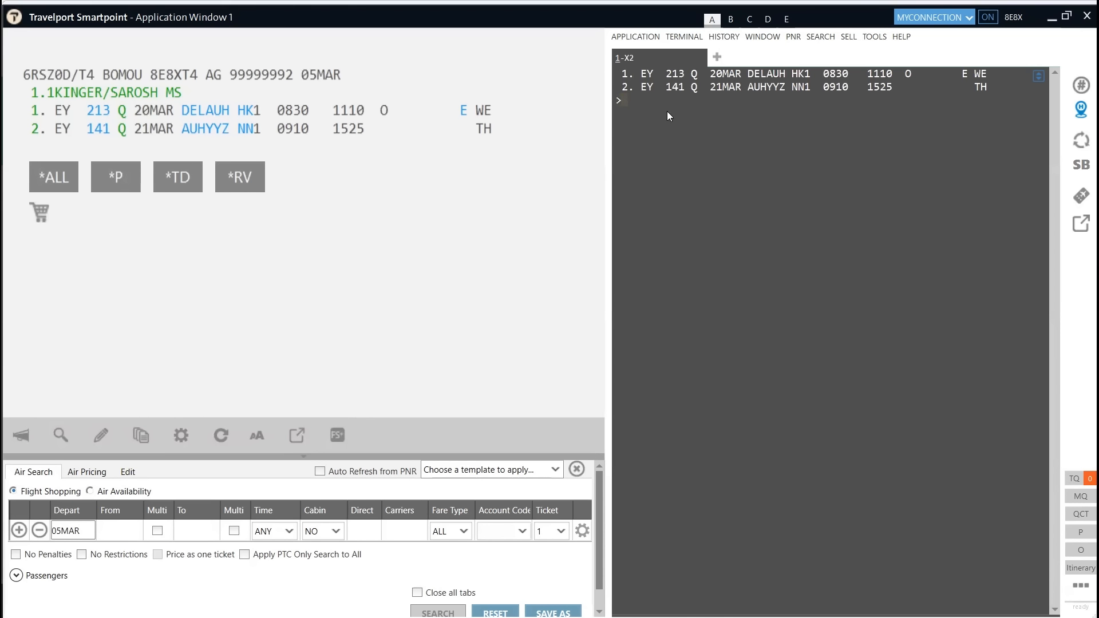
Add the received-from entry R.S, save and retrieve the booking with ER, and check the status of the EY 141 segment
type("R.S")
key("Return")
type("ER")
key("Return")
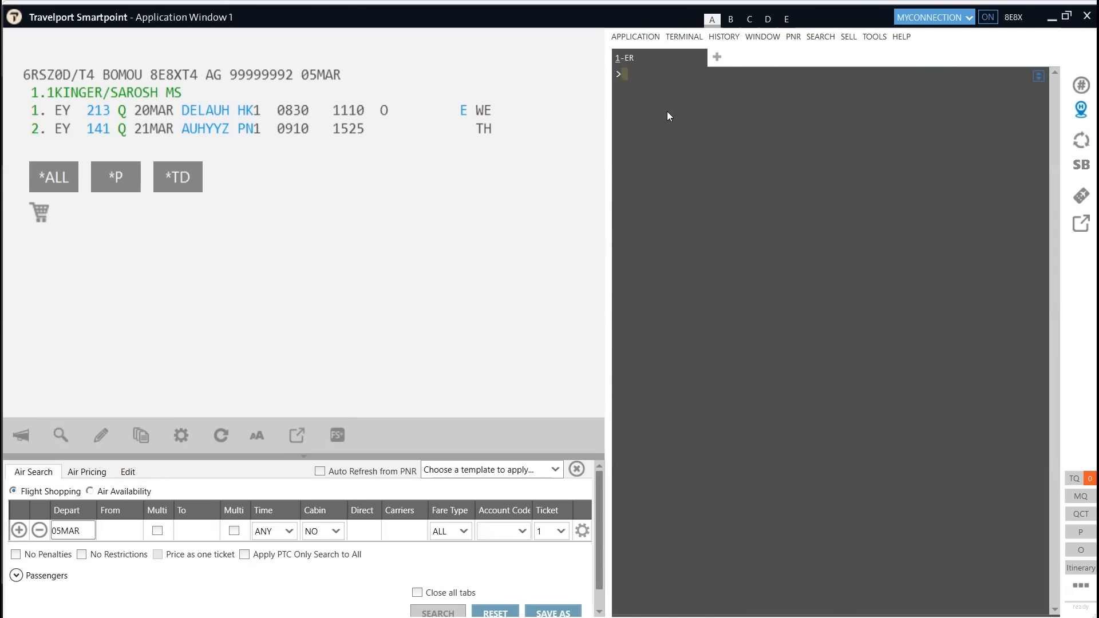
mouse_move(251, 136)
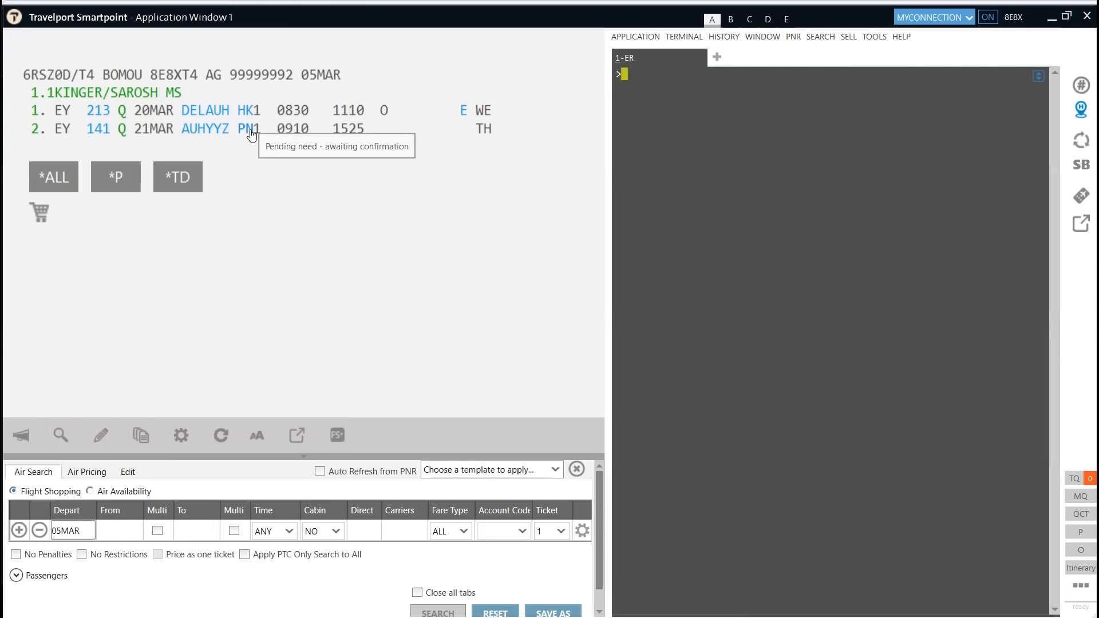
Try to price segments 1 and 3 with FQS1.3, and cancel the pending EY 141 segment with X2
type("FQS1.3")
key("Return")
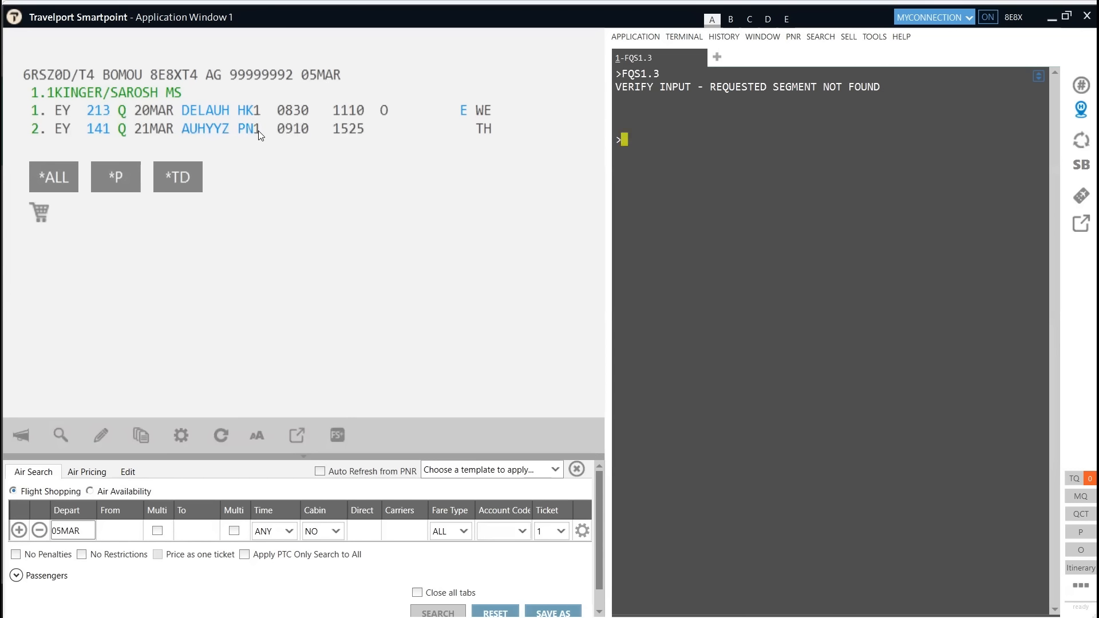
type("X2")
key("Return")
Check 20 March availability from Ho Chi Minh to Toronto with the *E, /EY and .A options
type("A20MARSGNYTO*E")
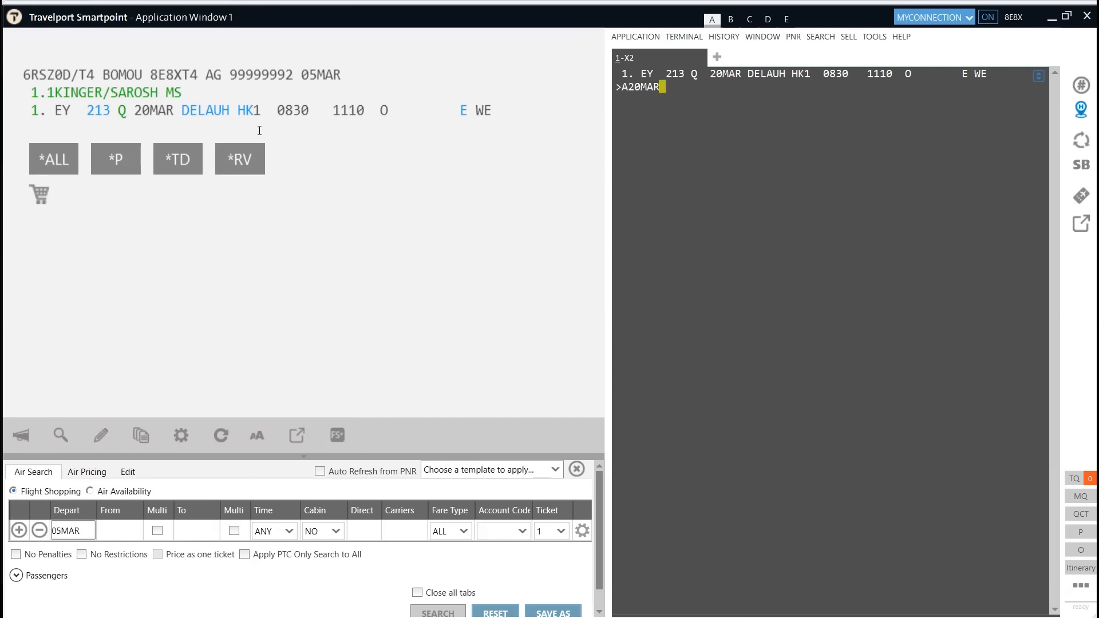
key("Return")
scroll(1050, 532, "down", 10)
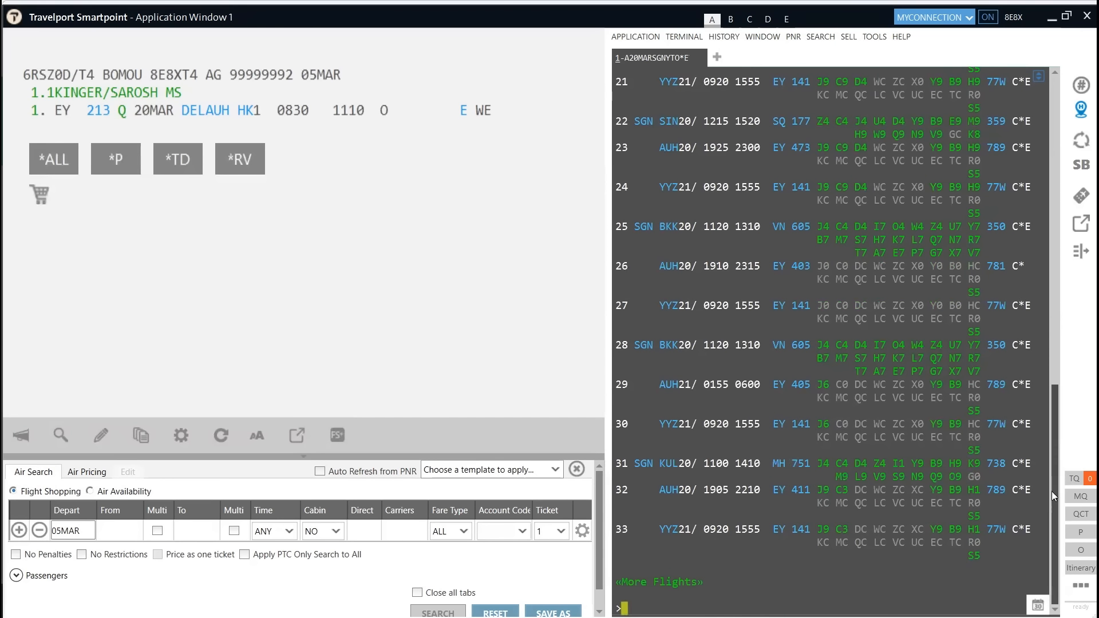
type("A20MARSNGYTO/EY")
key("Return")
type("A20MARSGNYTO.A")
key("Return")
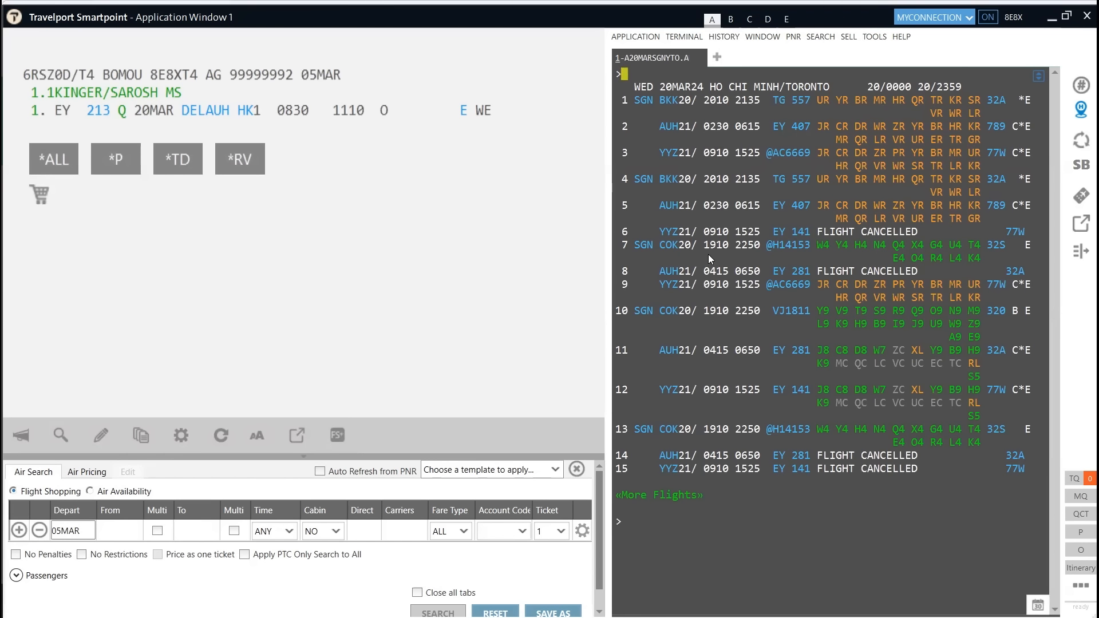
scroll(1058, 362, "down", 10)
Look up 20 March Hanoi–Toronto availability with A20MARHANYTO*E and sell the VN 971, EY 211 and EY 141 connection in M class
type("A20MARHANYTO*E")
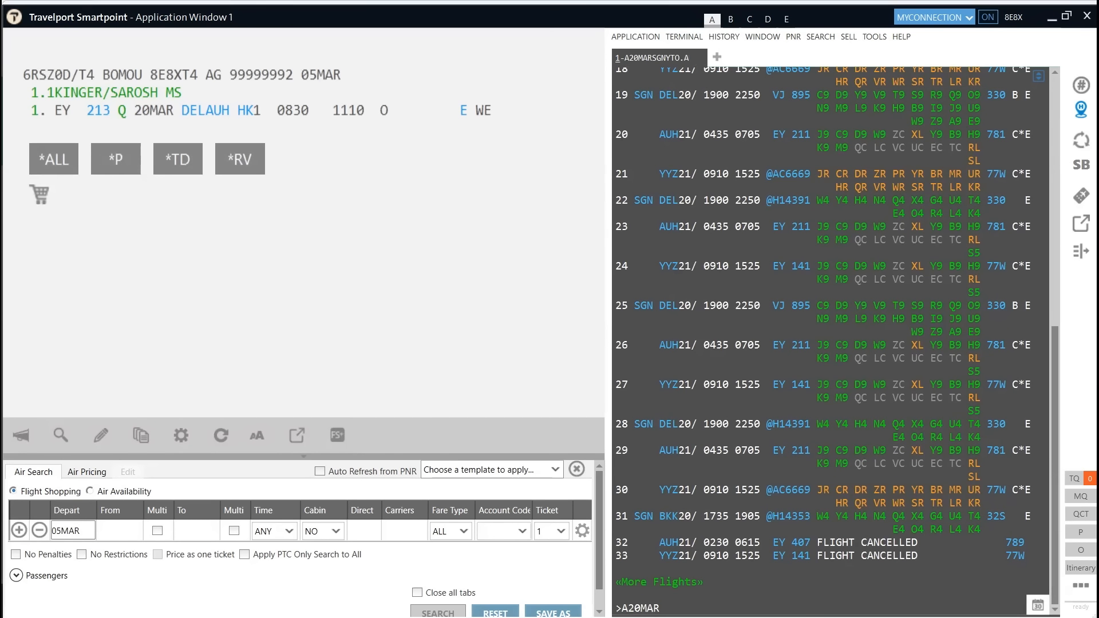
key("Return")
left_click_drag(1056, 183, 1051, 451)
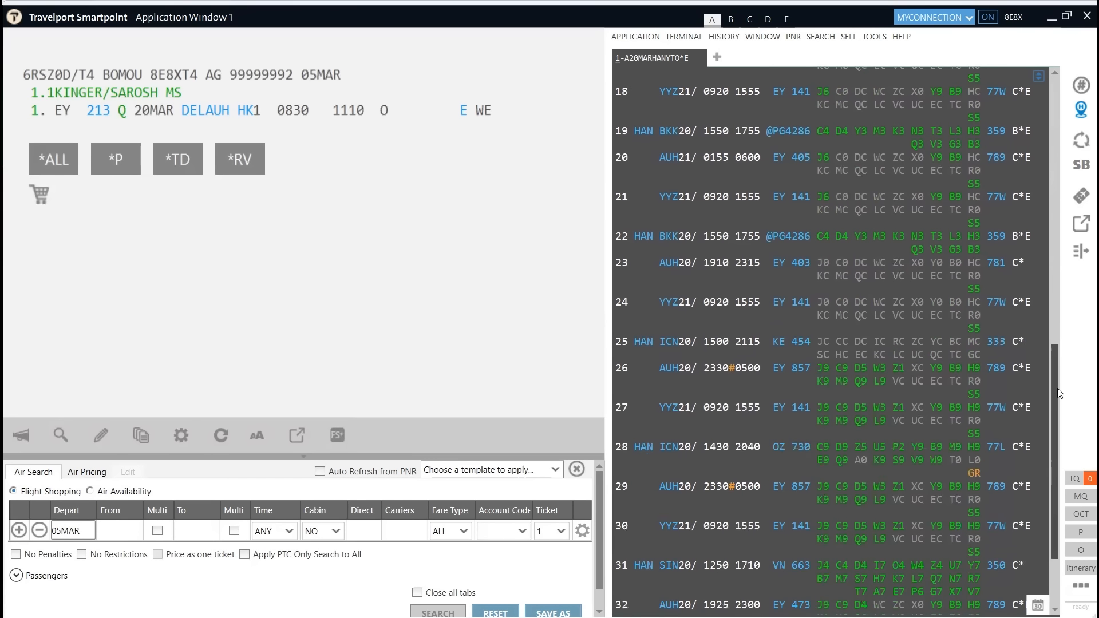
scroll(830, 421, "down", 5)
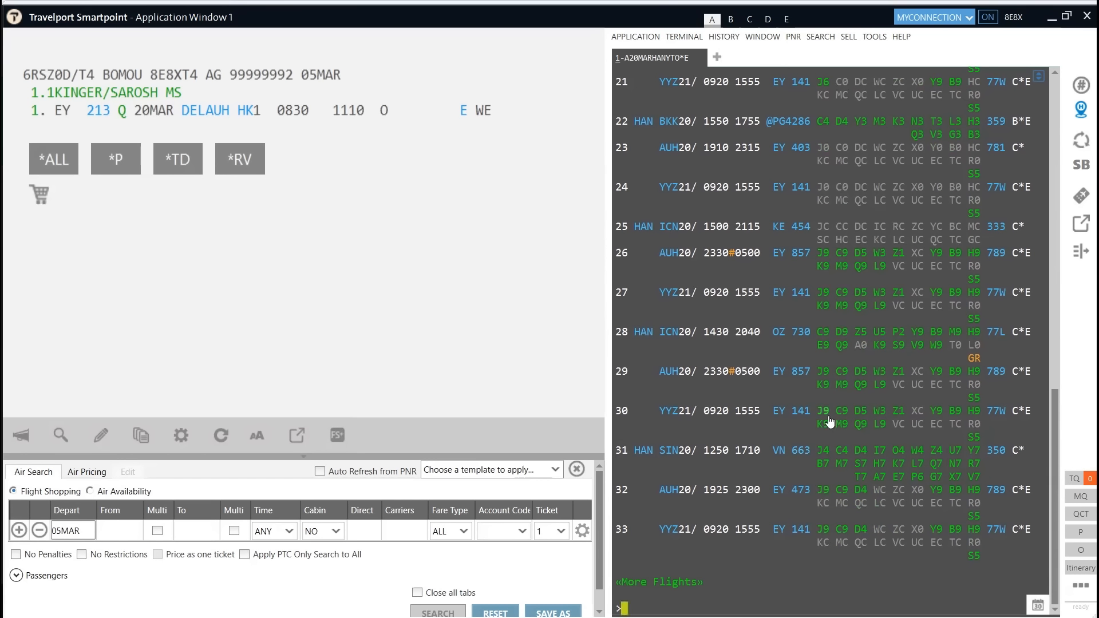
scroll(808, 188, "up", 10)
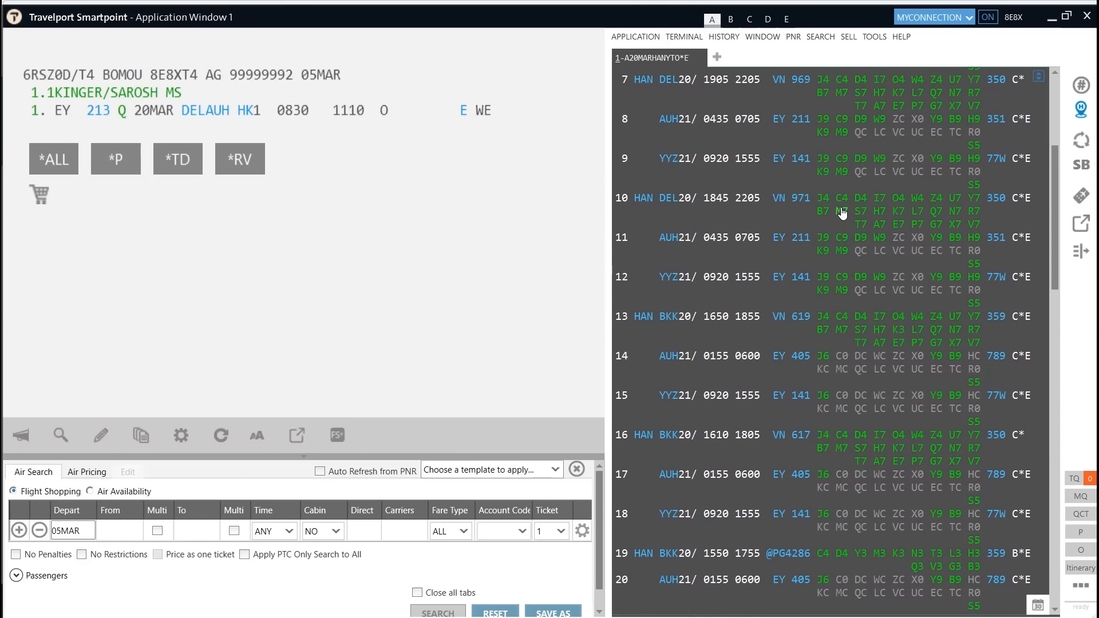
left_click(841, 215)
Request cancellation of segments 2 and 3 with X2.3, and cancel the EY 213 Q-class segment with X1
type("X2.3")
key("Return")
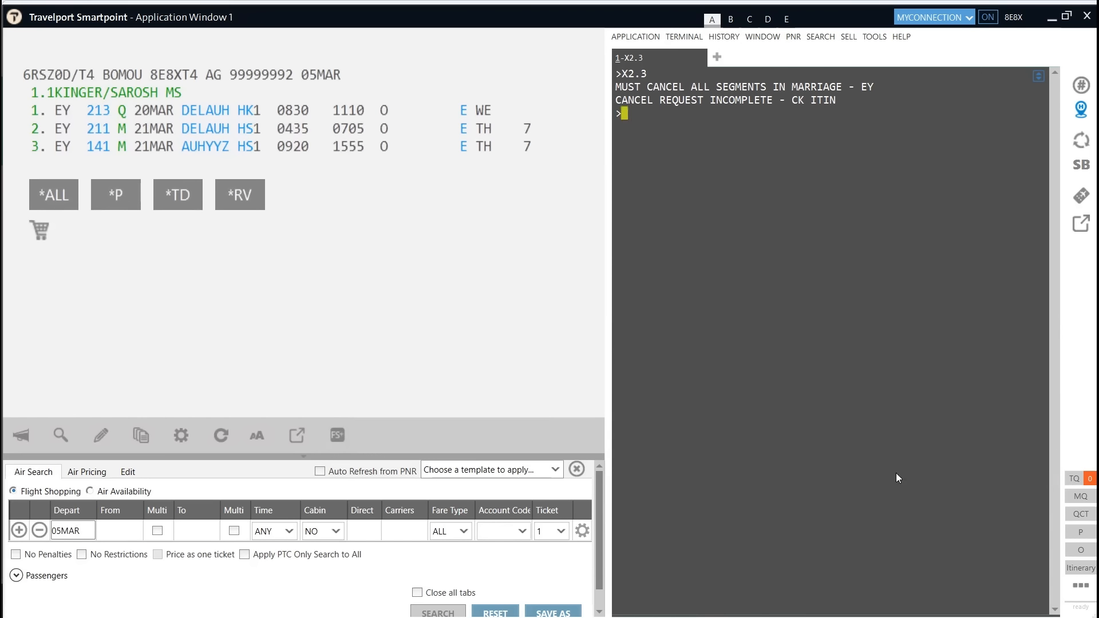
type("X1")
key("Return")
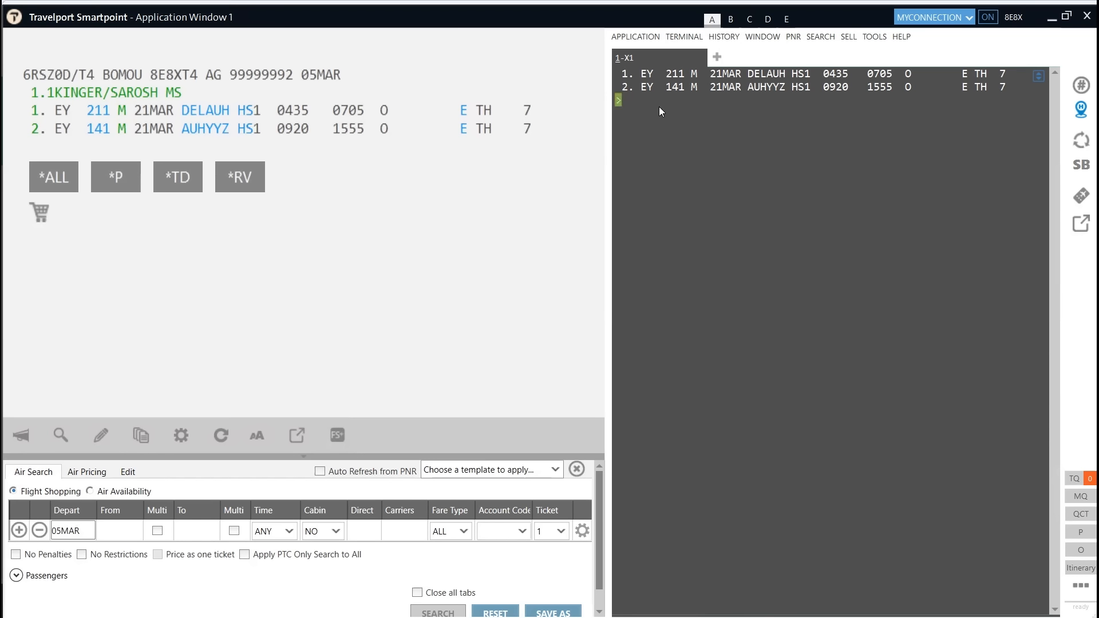
Add the received-from entry R.S, save and retrieve the booking with ER, and price the itinerary with FQ
type("R.S")
key("Return")
type("ER")
key("Return")
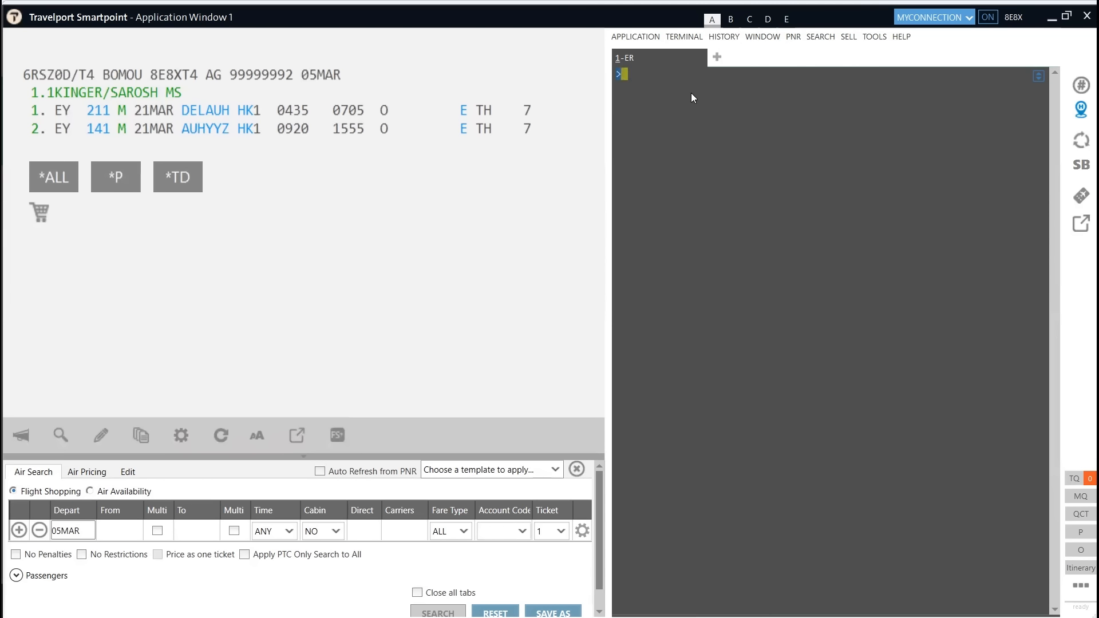
type("FQ")
key("Return")
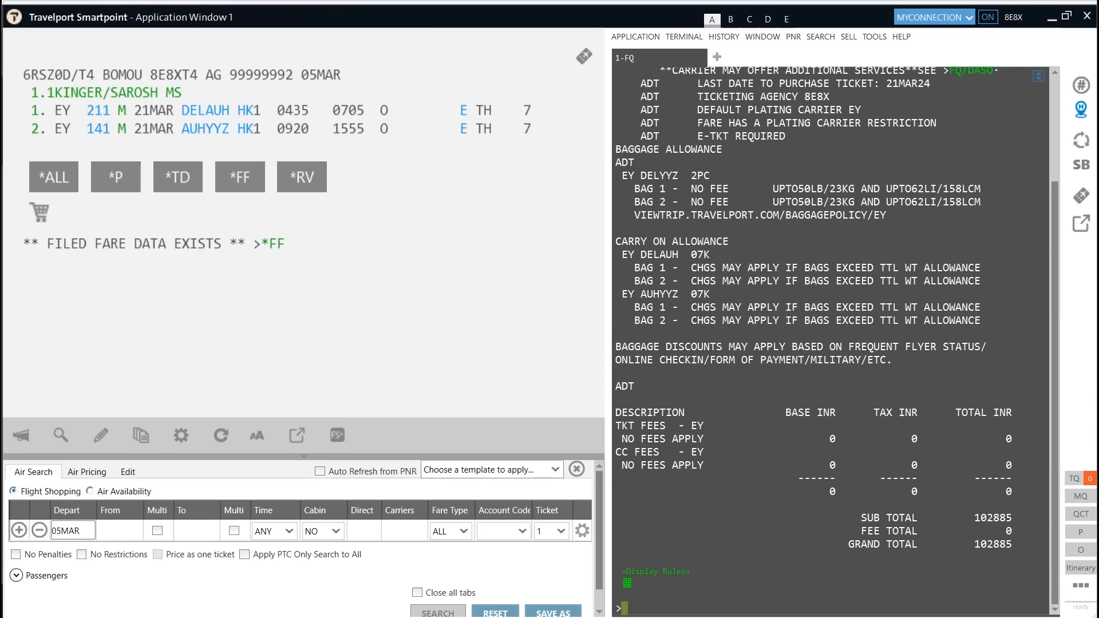
Save the priced booking with received-from entry R.S and ER, and display its filed fare
type("R.S * >")
type("ER")
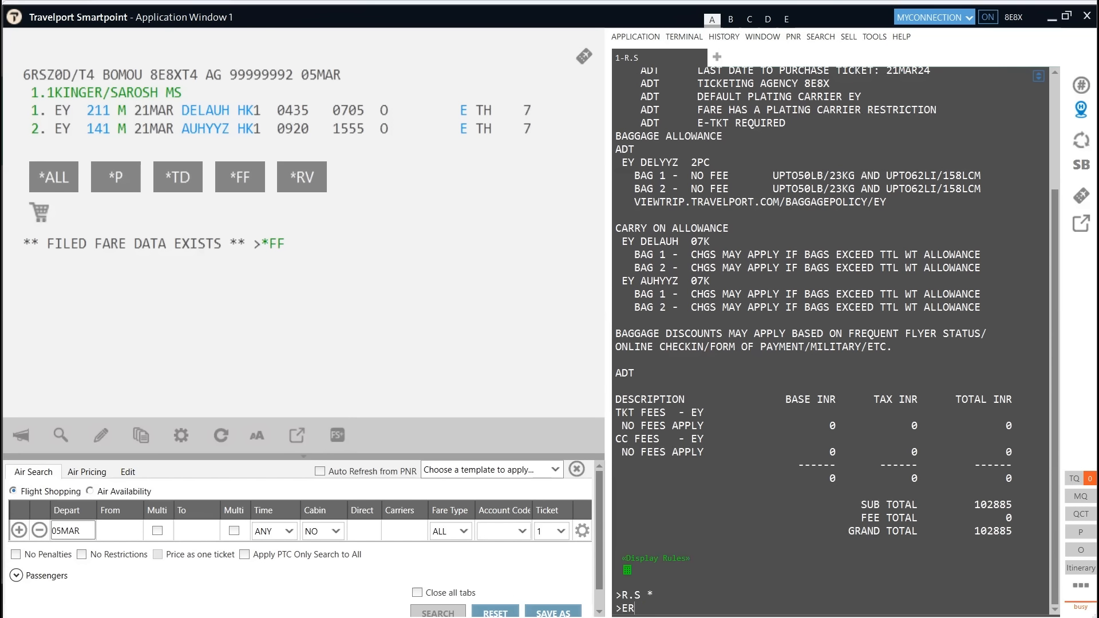
key("Return")
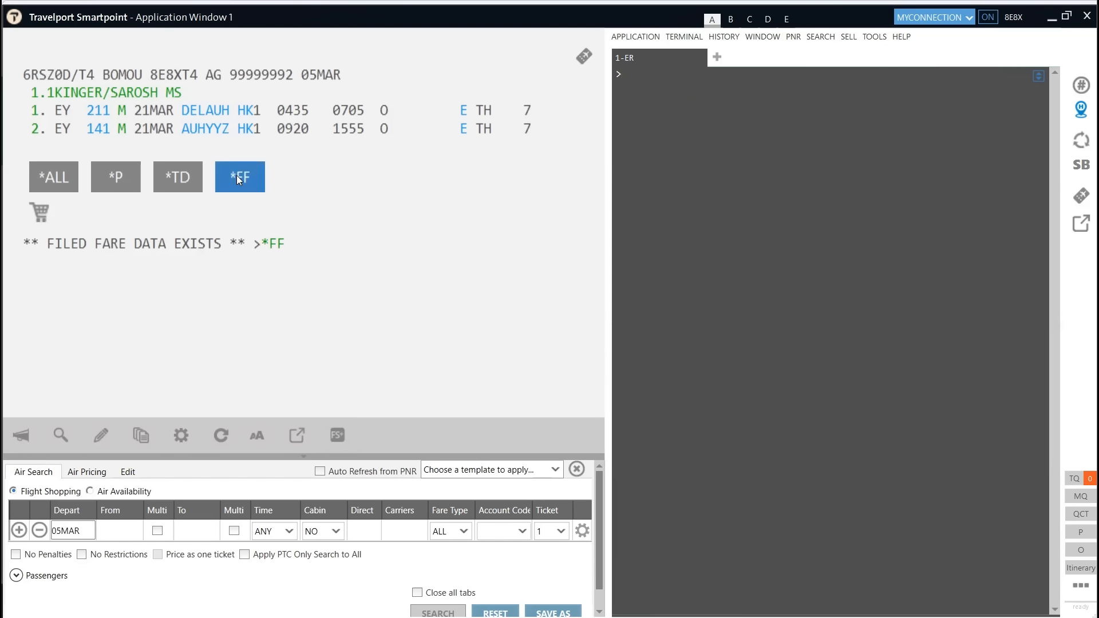
left_click(237, 176)
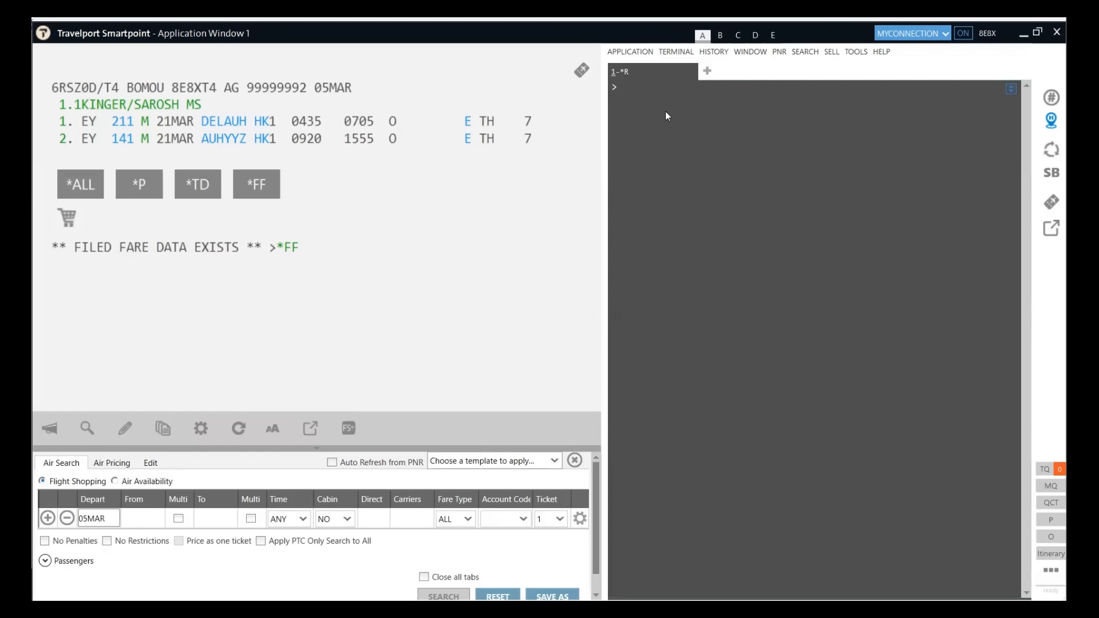
left_click(261, 183)
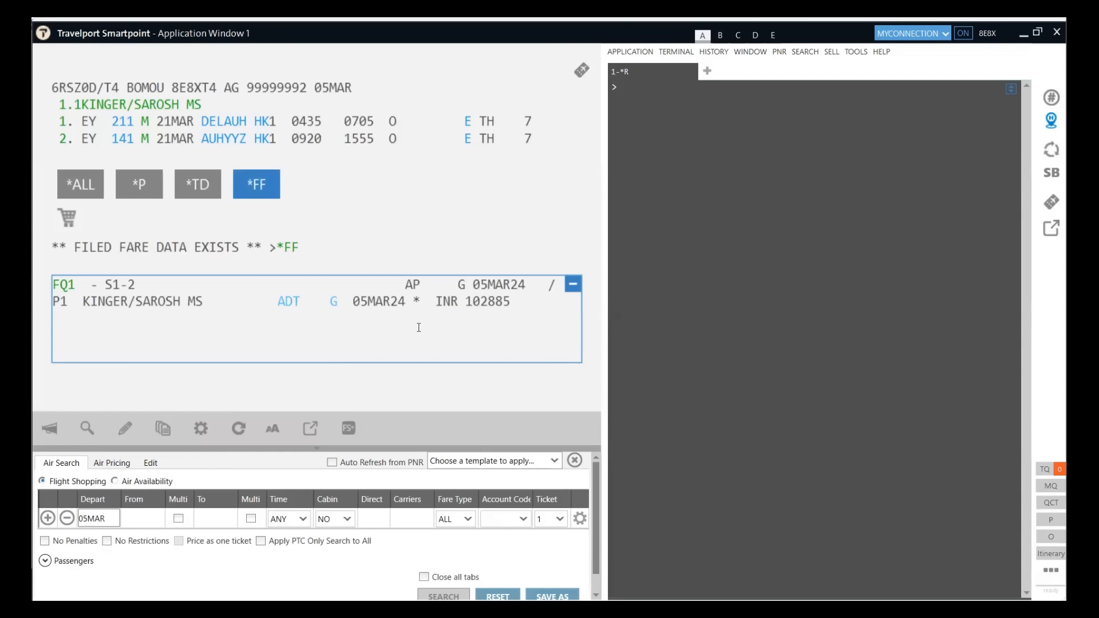